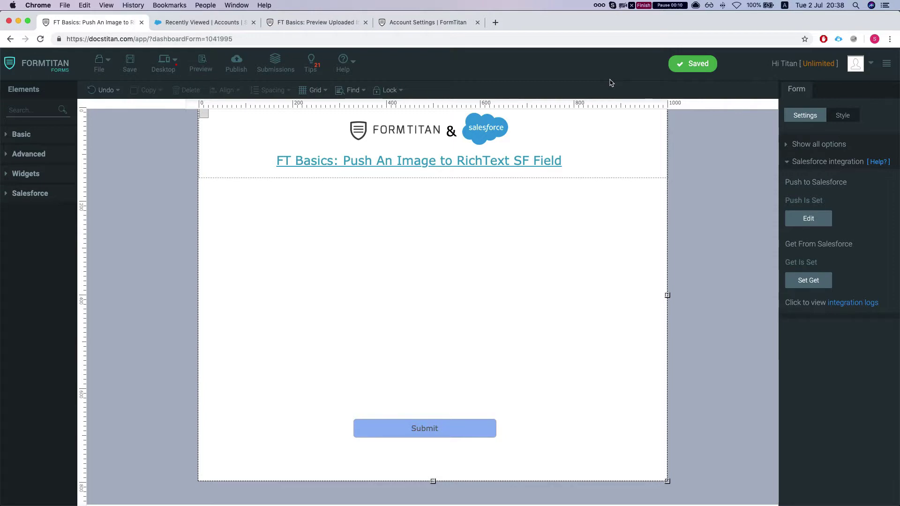
# Add a FileUpload field and a Textbox above it, and move the Submit button up beneath them
pyautogui.click(50, 109)
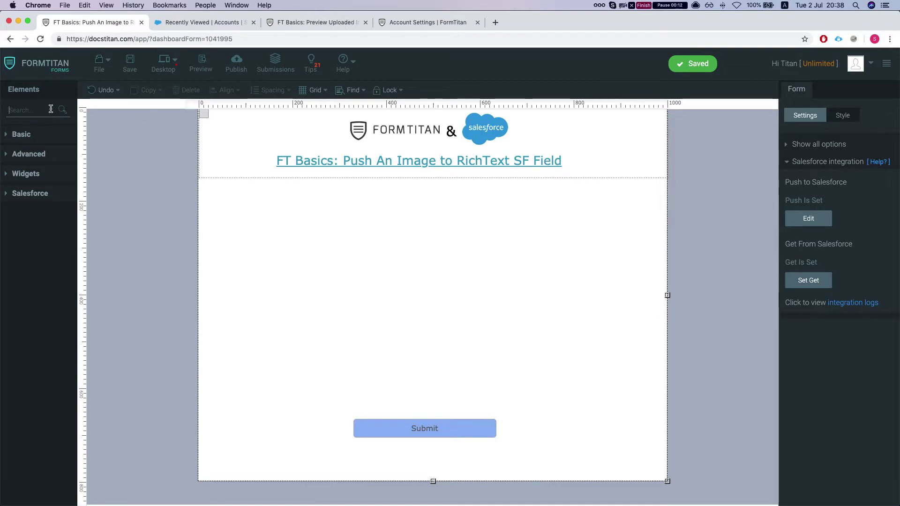
pyautogui.write('file')
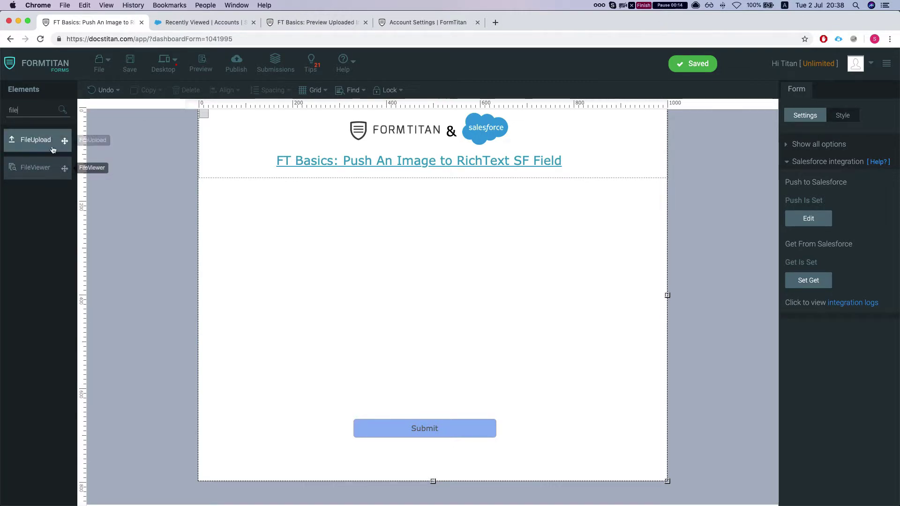
pyautogui.moveTo(35, 139); pyautogui.dragTo(370, 221)
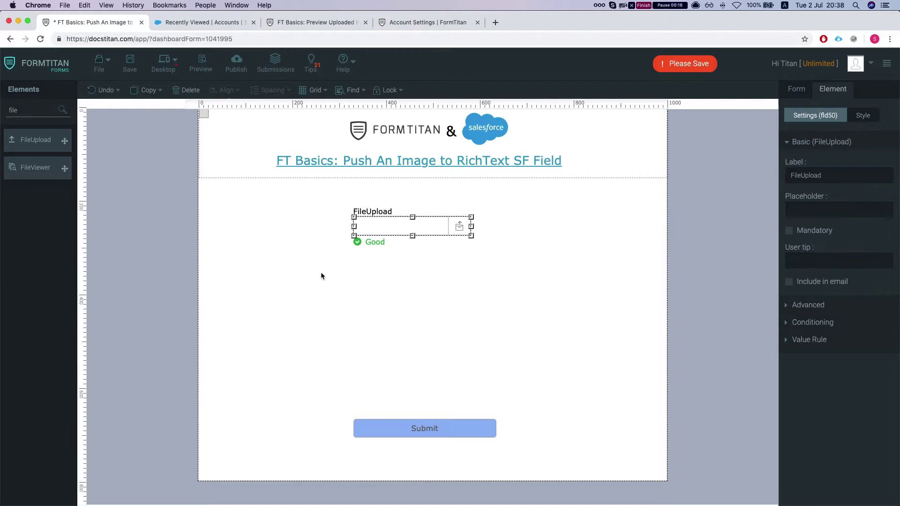
pyautogui.moveTo(380, 223); pyautogui.dragTo(383, 287)
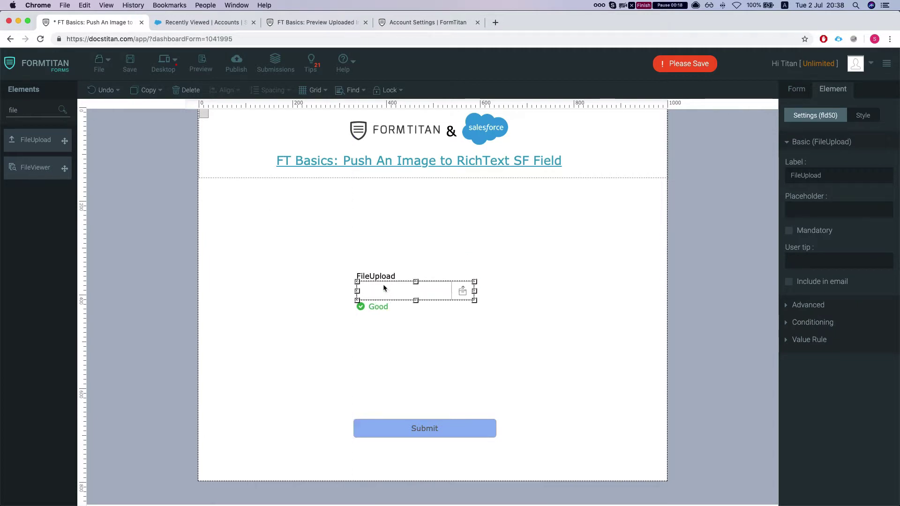
pyautogui.press('BackSpace')
pyautogui.press('BackSpace')
pyautogui.press('BackSpace')
pyautogui.write('te')
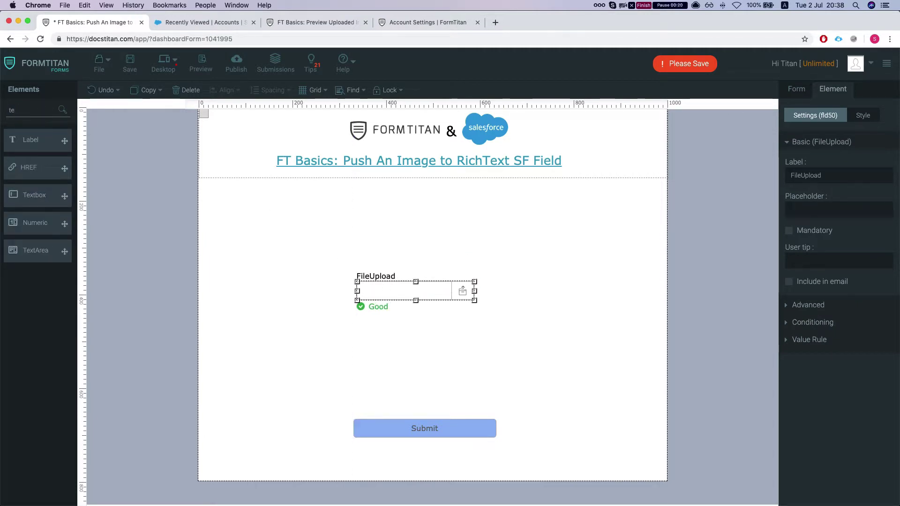
pyautogui.write('ext')
pyautogui.moveTo(37, 195)
pyautogui.mouseDown()
pyautogui.moveTo(416, 229)
pyautogui.moveTo(399, 245)
pyautogui.mouseUp()
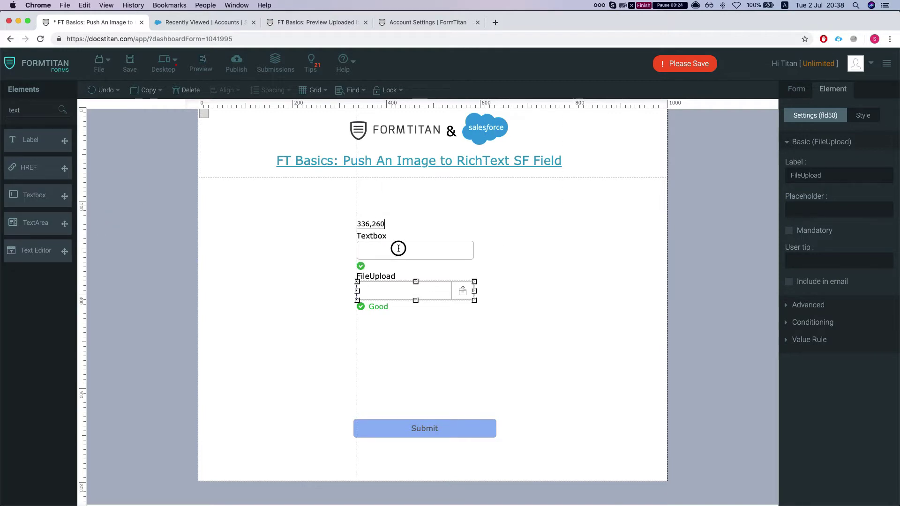
pyautogui.moveTo(420, 430)
pyautogui.mouseDown()
pyautogui.moveTo(428, 355)
pyautogui.moveTo(416, 352)
pyautogui.mouseUp()
# Relabel the new textbox 'Acc Name'
pyautogui.click(412, 253)
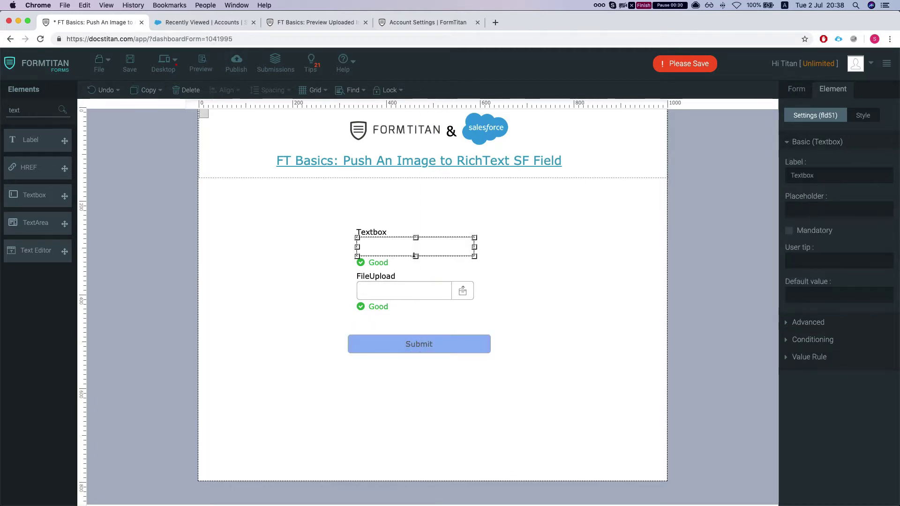
pyautogui.doubleClick(379, 227)
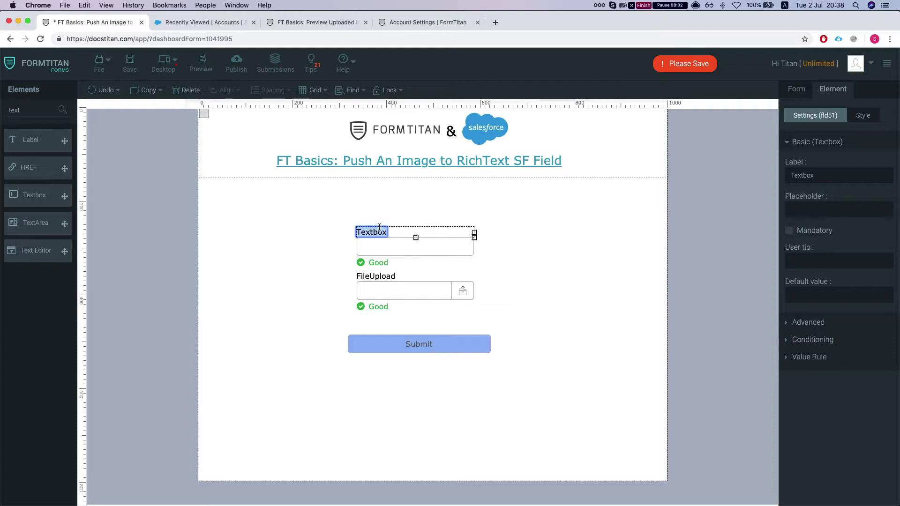
pyautogui.write('Acc N')
pyautogui.press('BackSpace')
pyautogui.press('BackSpace')
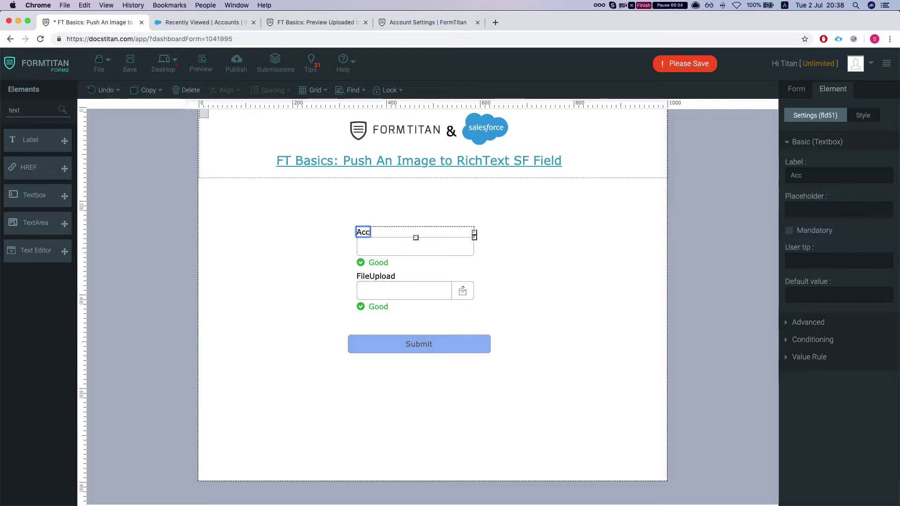
pyautogui.write('AN')
pyautogui.press('BackSpace')
pyautogui.press('BackSpace')
pyautogui.write('N')
pyautogui.write('ame')
pyautogui.click(660, 196)
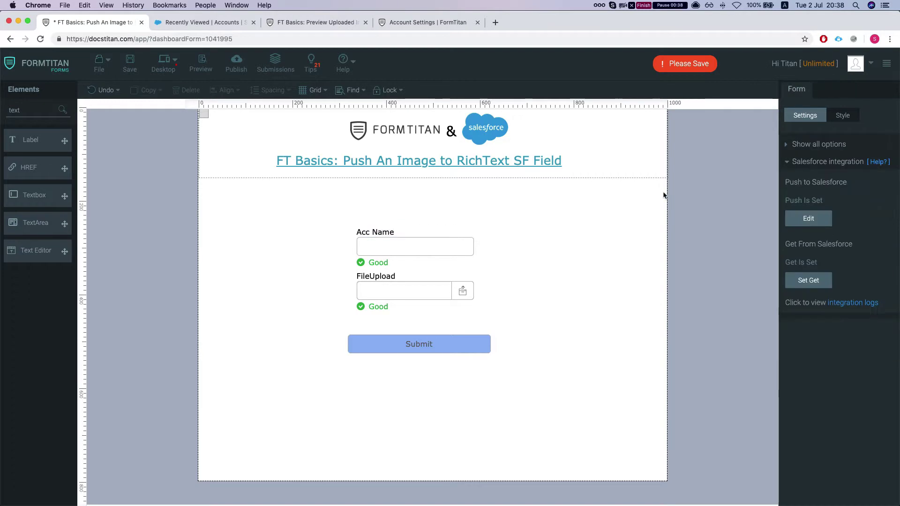
pyautogui.click(812, 196)
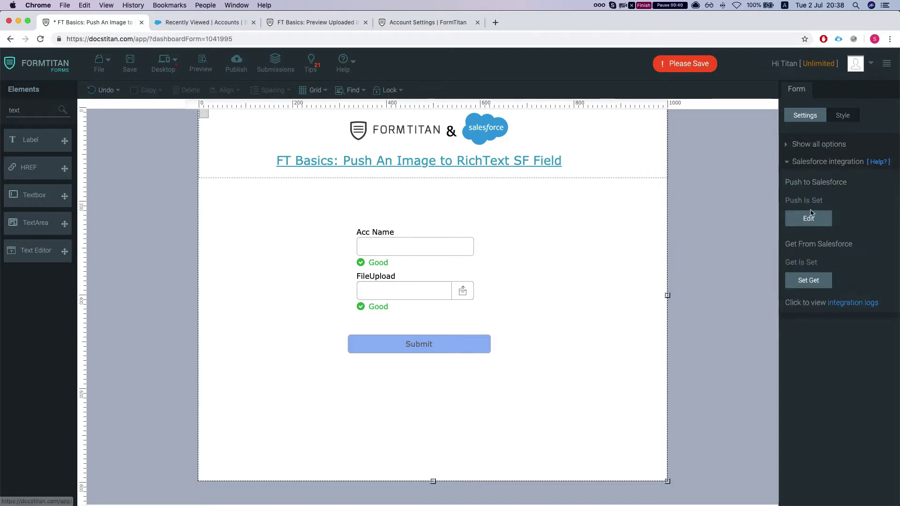
# Add the Account object with a Create action and the comment 'create acc'
pyautogui.click(808, 218)
pyautogui.click(321, 223)
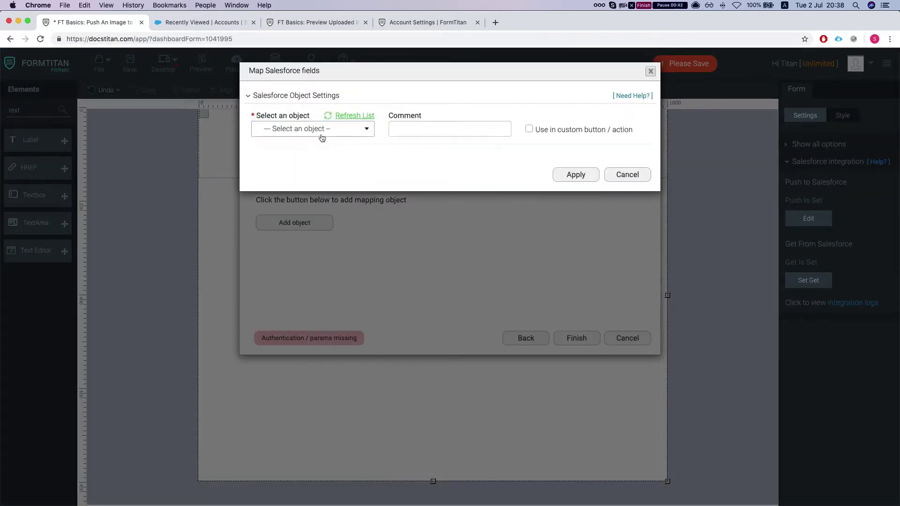
pyautogui.click(312, 128)
pyautogui.write('acc')
pyautogui.click(445, 141)
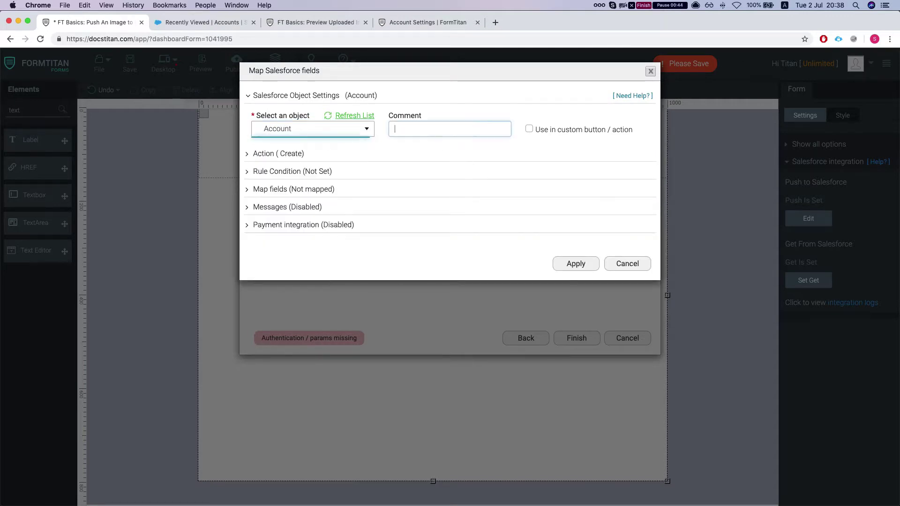
pyautogui.write('crte')
pyautogui.write('e')
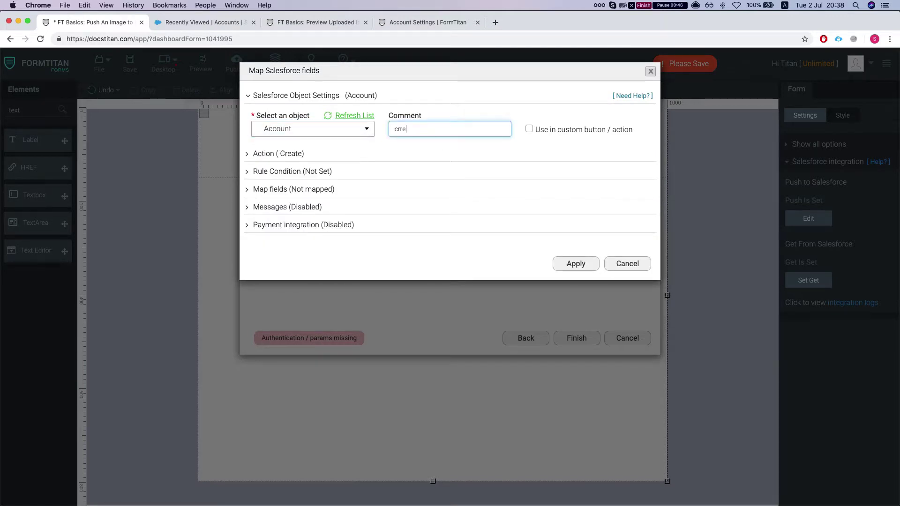
pyautogui.write('ate acc')
pyautogui.click(290, 153)
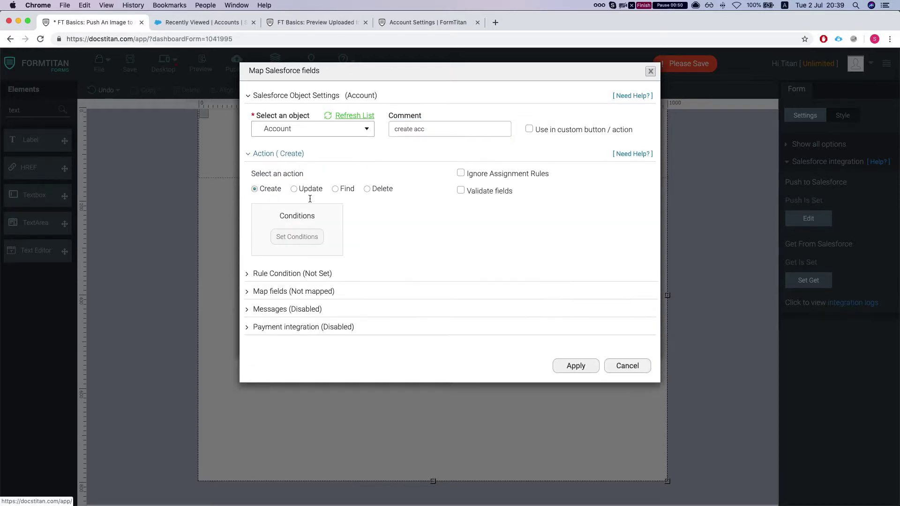
pyautogui.click(253, 300)
# Map the Salesforce Account Name field to the Acc Name form field
pyautogui.click(295, 344)
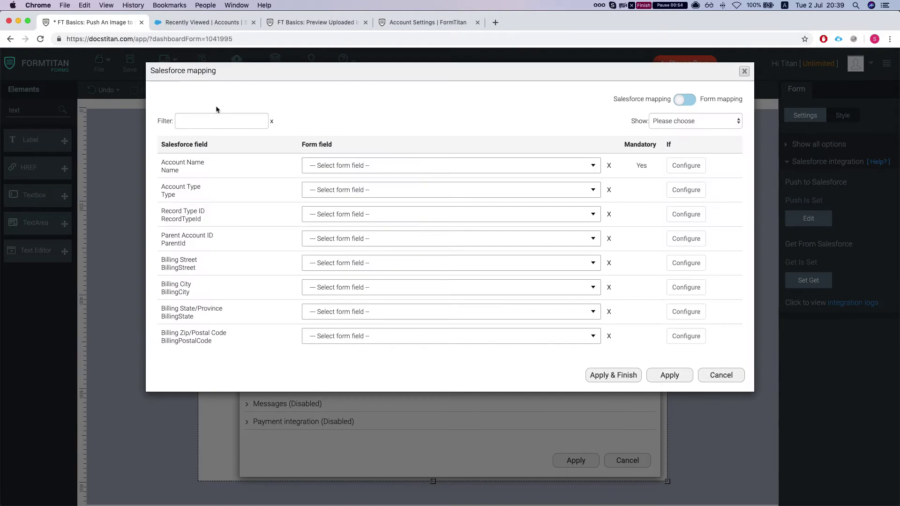
pyautogui.click(359, 166)
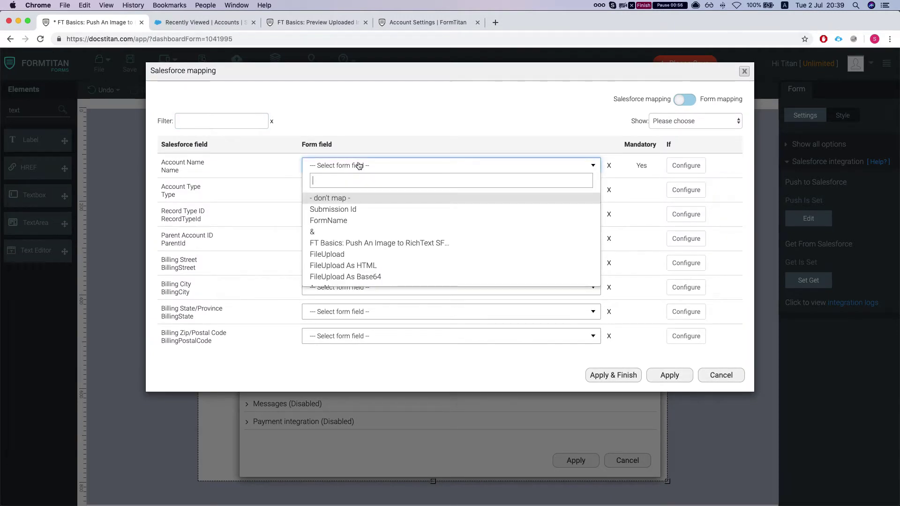
pyautogui.write('acc')
pyautogui.press('Return')
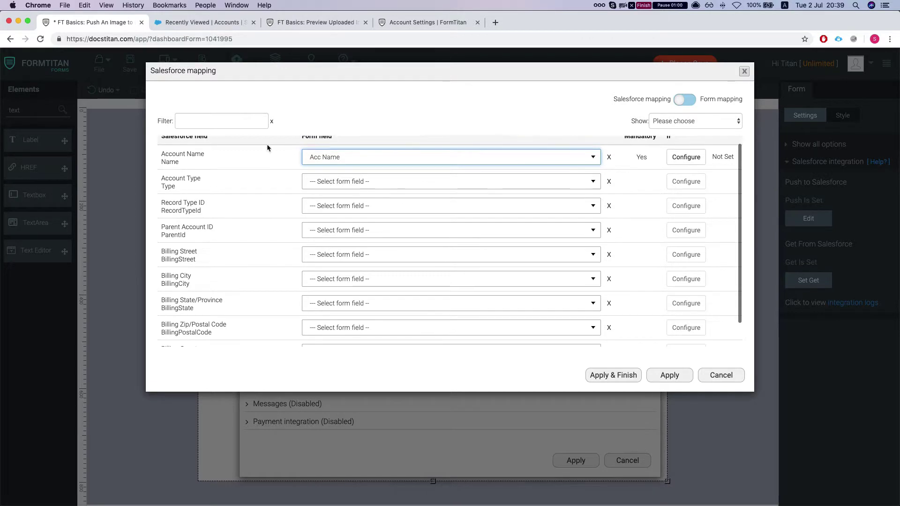
# Filter for 'ric' and map the Rich Text field to FileUpload As HTML
pyautogui.click(235, 120)
pyautogui.write('ric')
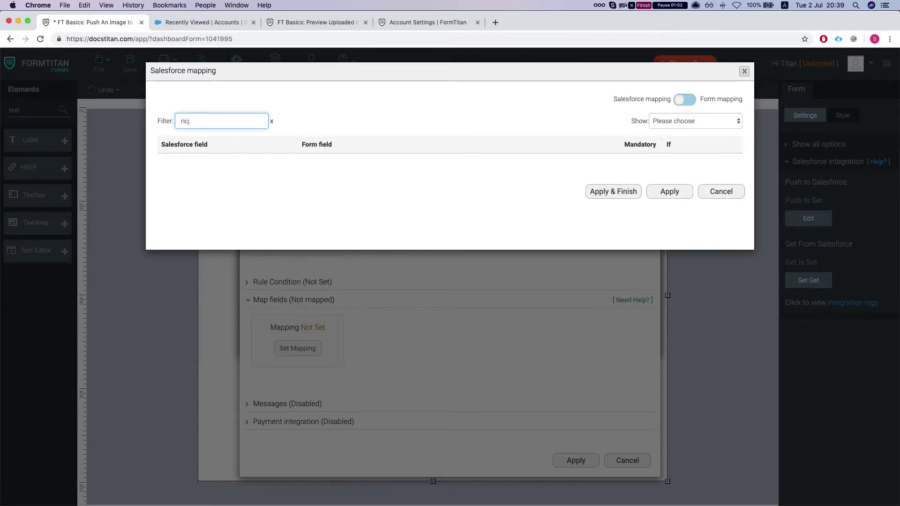
pyautogui.click(385, 166)
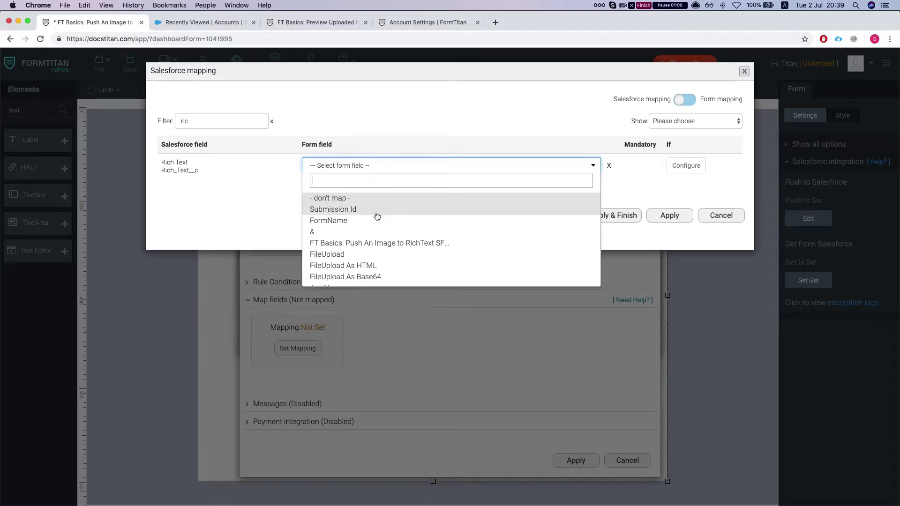
pyautogui.scroll(-2, 356, 220)
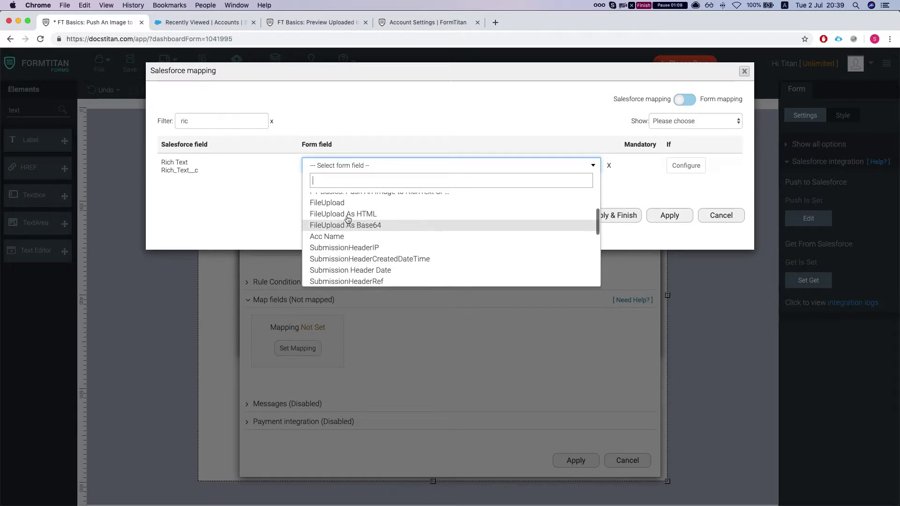
pyautogui.scroll(1, 348, 219)
pyautogui.scroll(1, 348, 219)
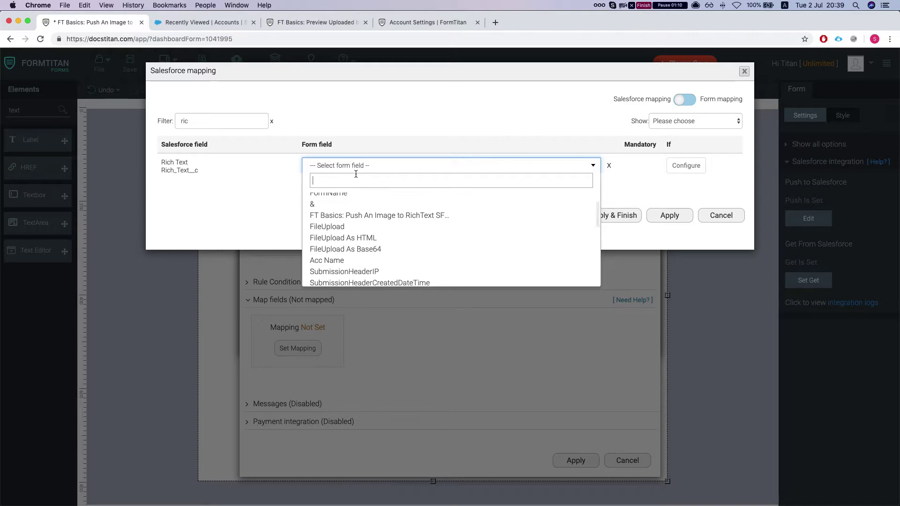
pyautogui.write('file')
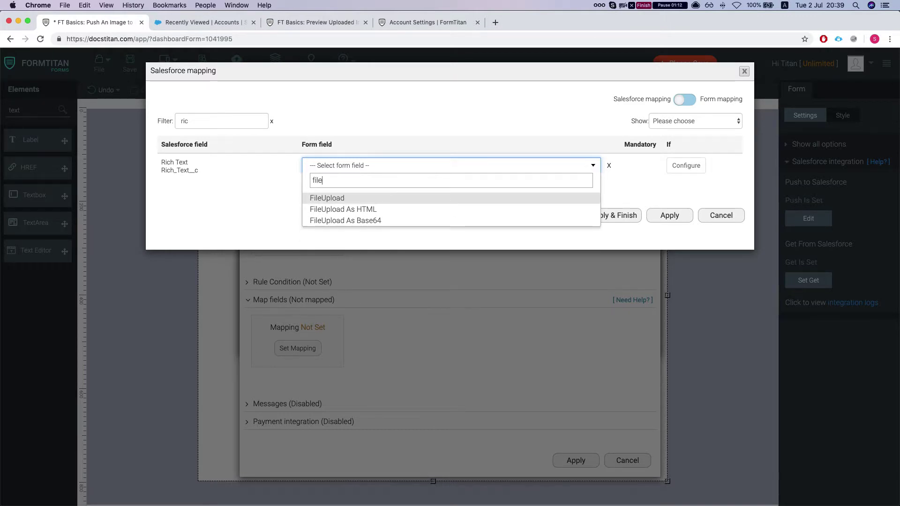
pyautogui.press('Down')
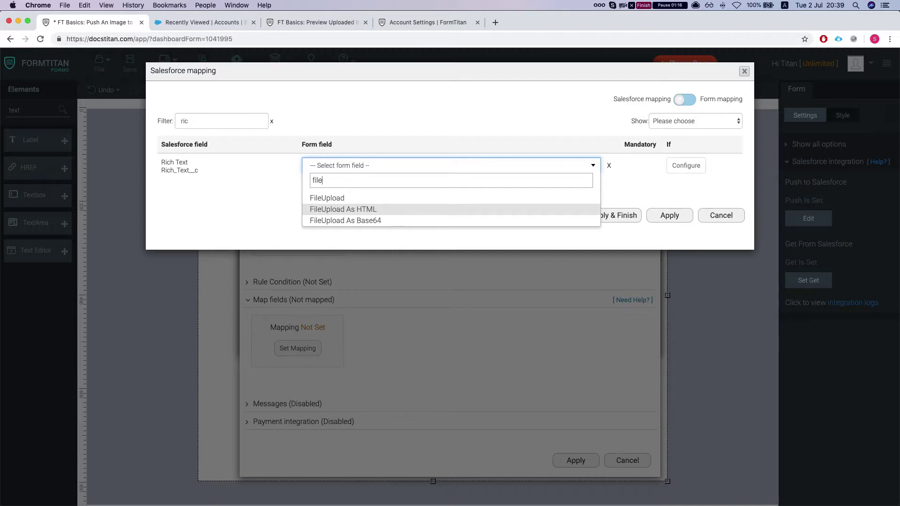
pyautogui.press('Down')
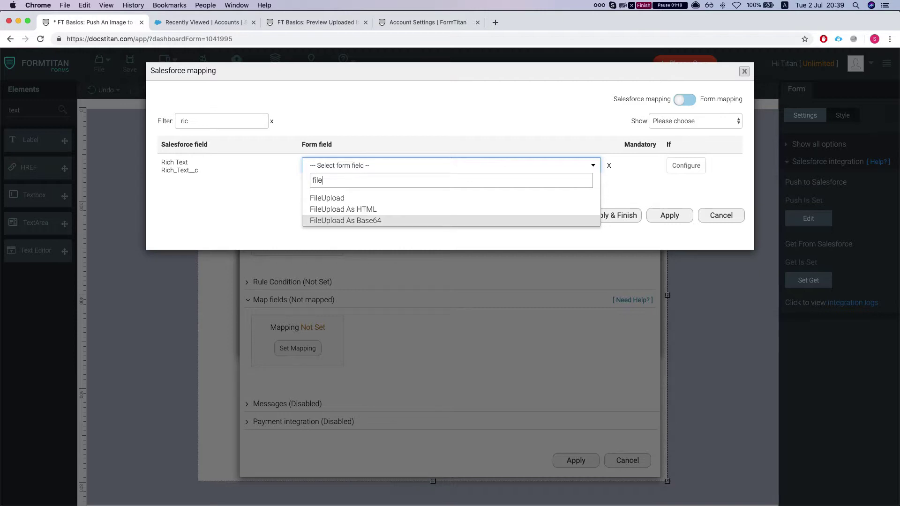
pyautogui.press('Up')
pyautogui.press('Return')
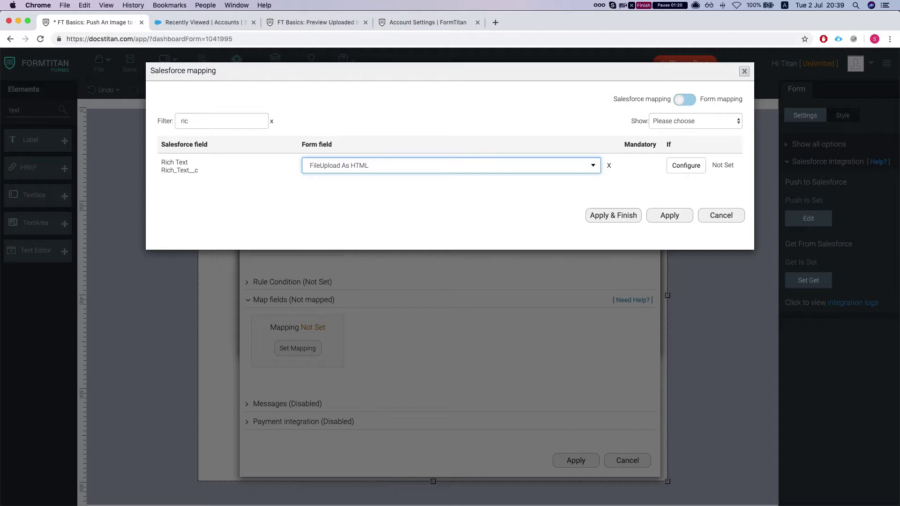
# Apply the mapping, save the form, and open the published form in a new tab
pyautogui.click(614, 215)
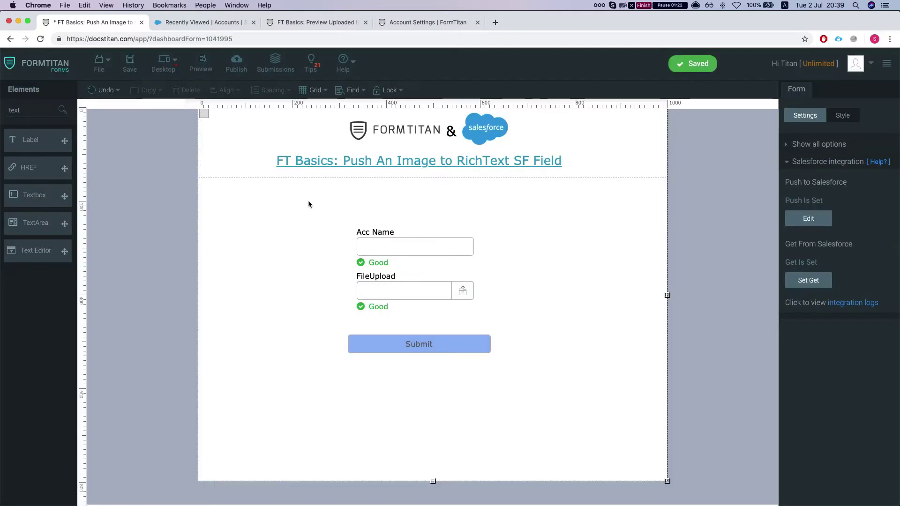
pyautogui.click(236, 64)
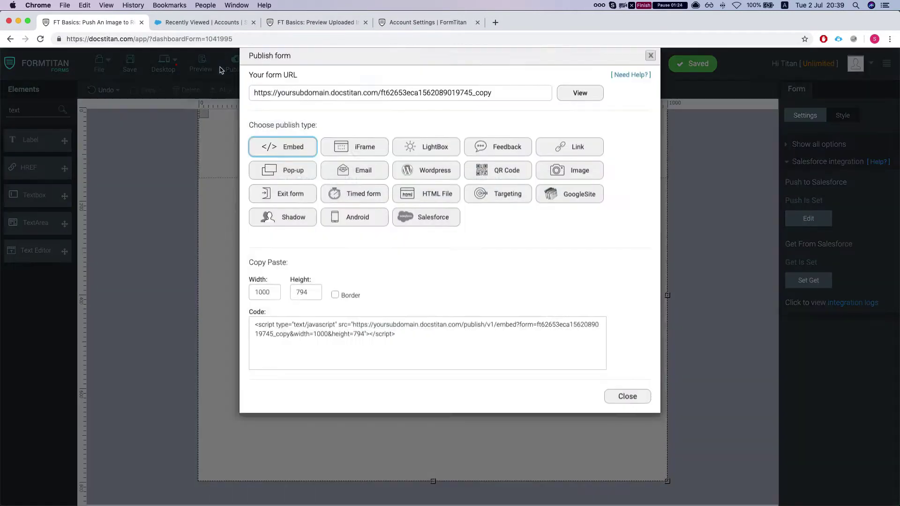
pyautogui.click(578, 108)
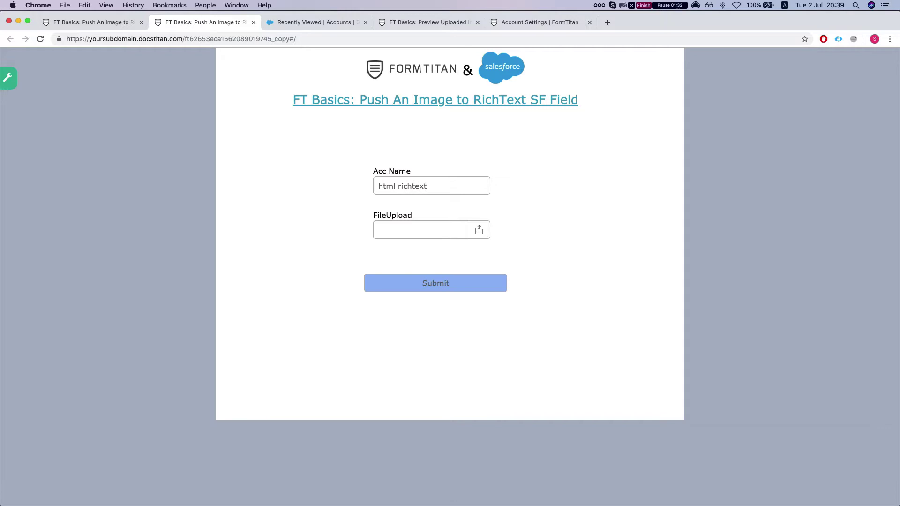
# Attach unnamed.png to the form, try submitting it twice, and return to the form builder
pyautogui.click(482, 238)
pyautogui.click(580, 56)
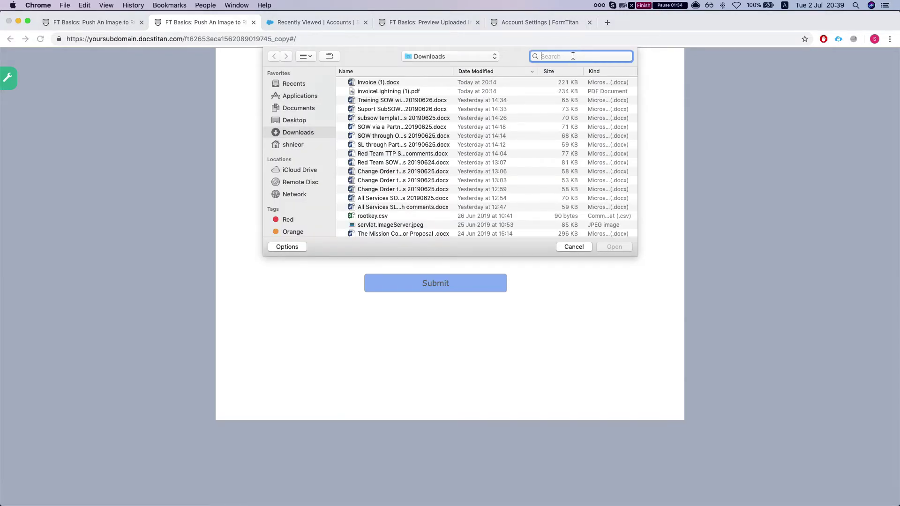
pyautogui.write('donke')
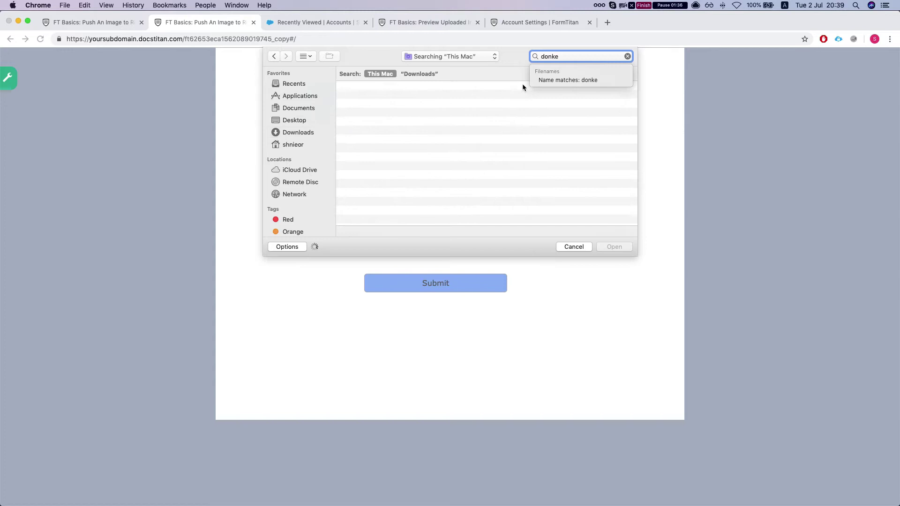
pyautogui.click(395, 130)
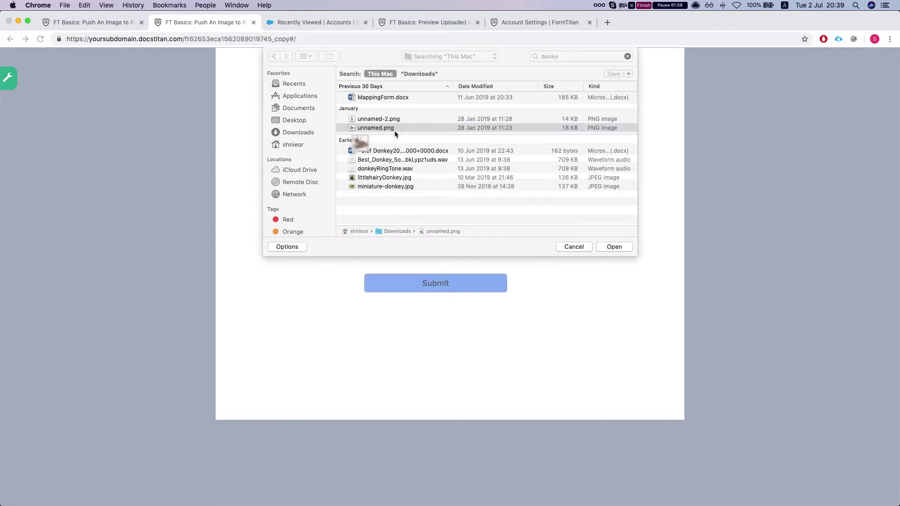
pyautogui.click(618, 248)
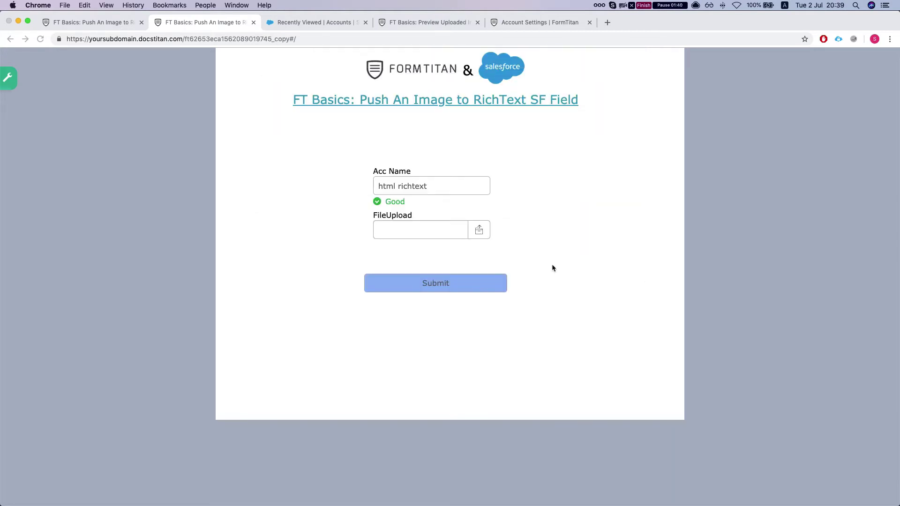
pyautogui.click(427, 287)
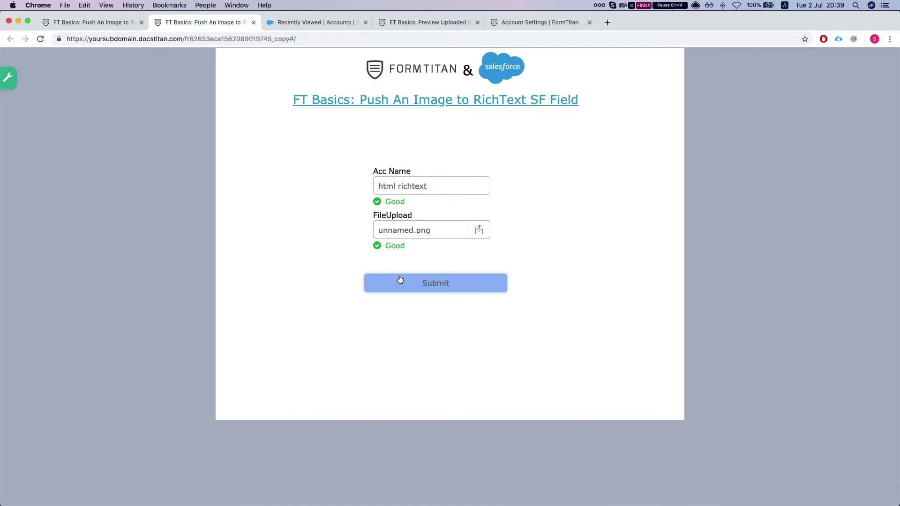
pyautogui.click(416, 283)
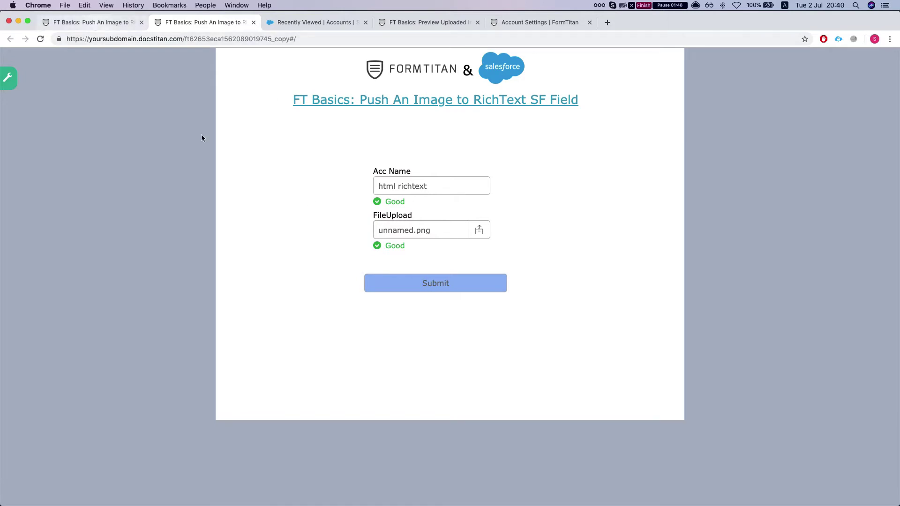
pyautogui.click(104, 21)
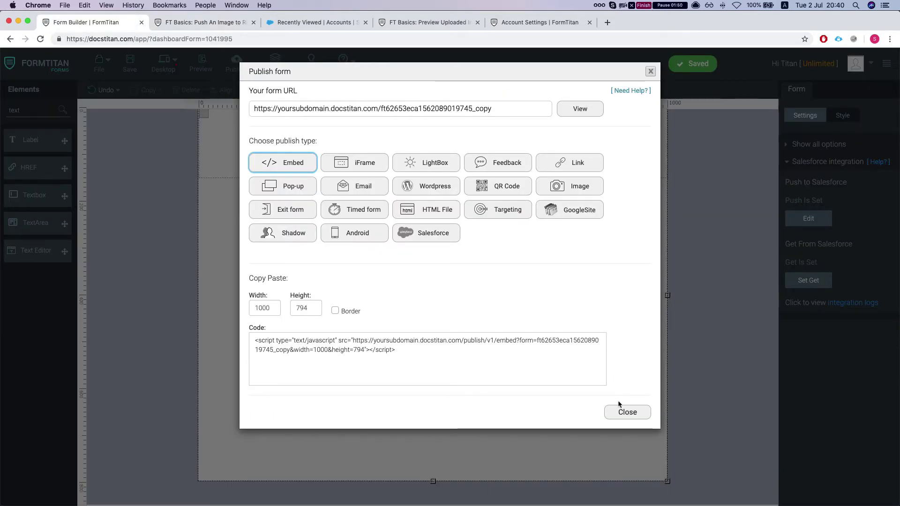
# Change the Submit button's type from Salesforce Action to submit and save the form
pyautogui.click(628, 412)
pyautogui.click(441, 352)
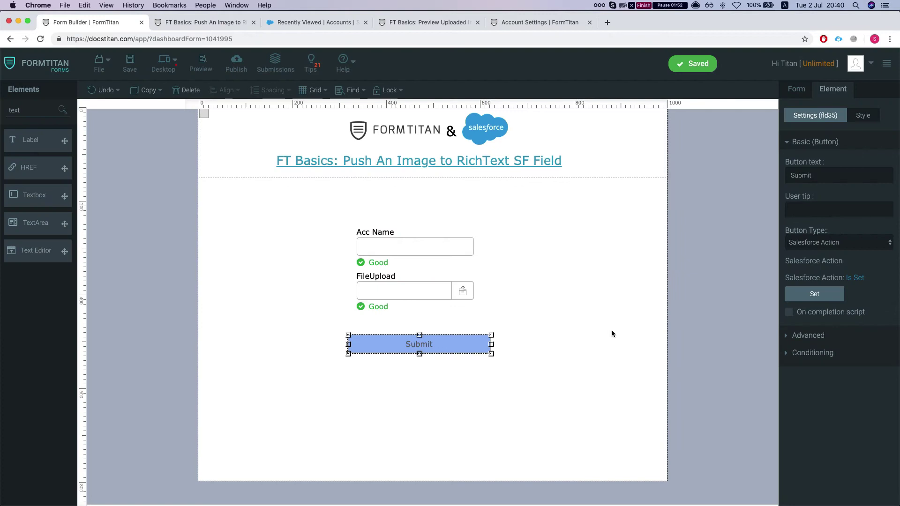
pyautogui.click(855, 246)
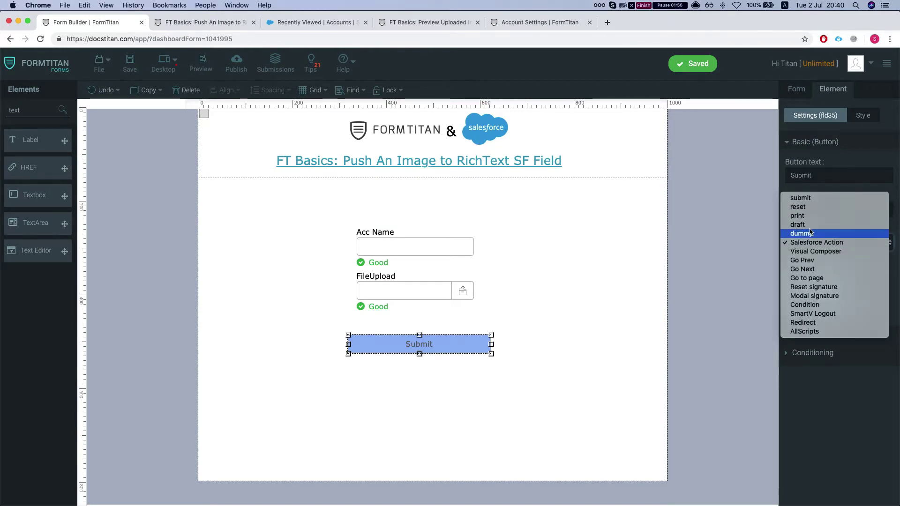
pyautogui.press('Home')
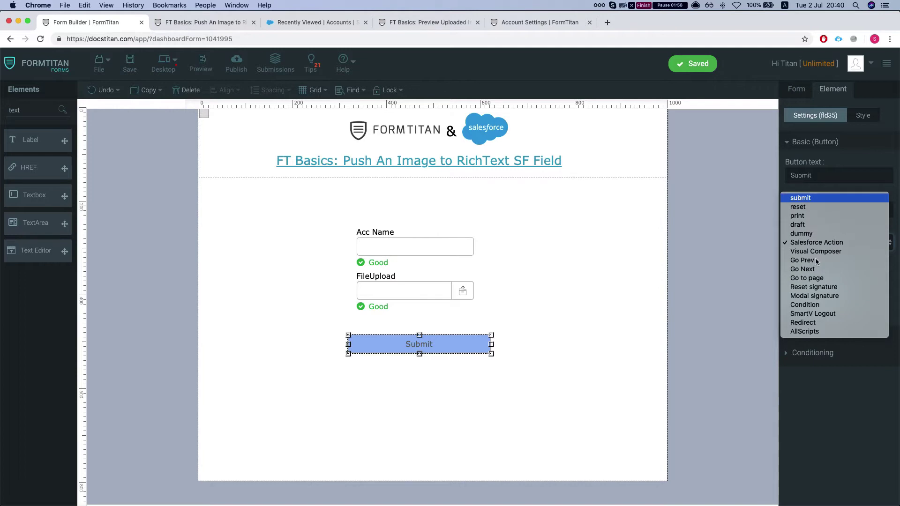
pyautogui.press('Return')
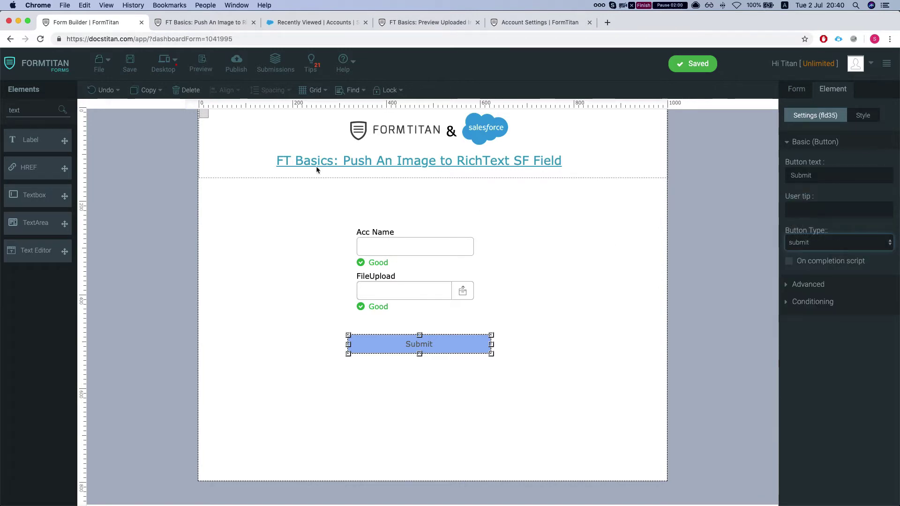
pyautogui.click(129, 64)
# Enter 'html richtext' as Acc Name, attach unnamed.png, and submit the form
pyautogui.click(201, 22)
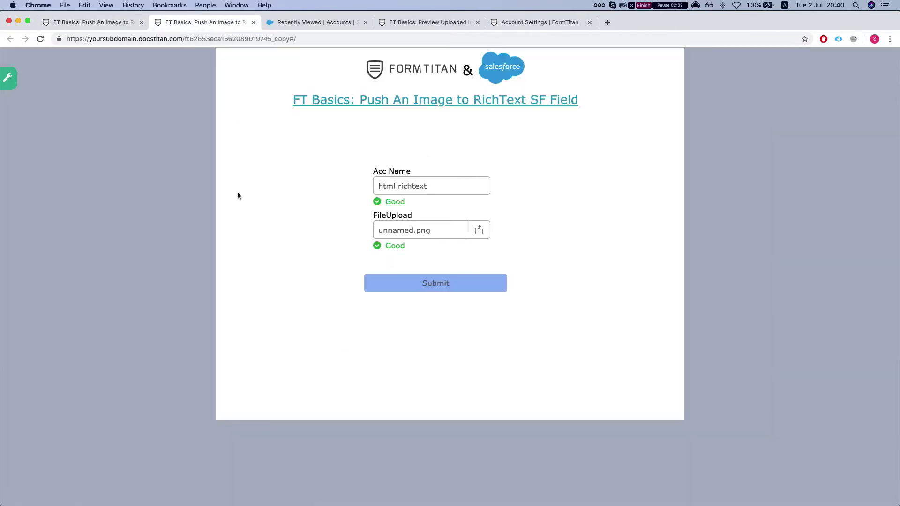
pyautogui.click(417, 187)
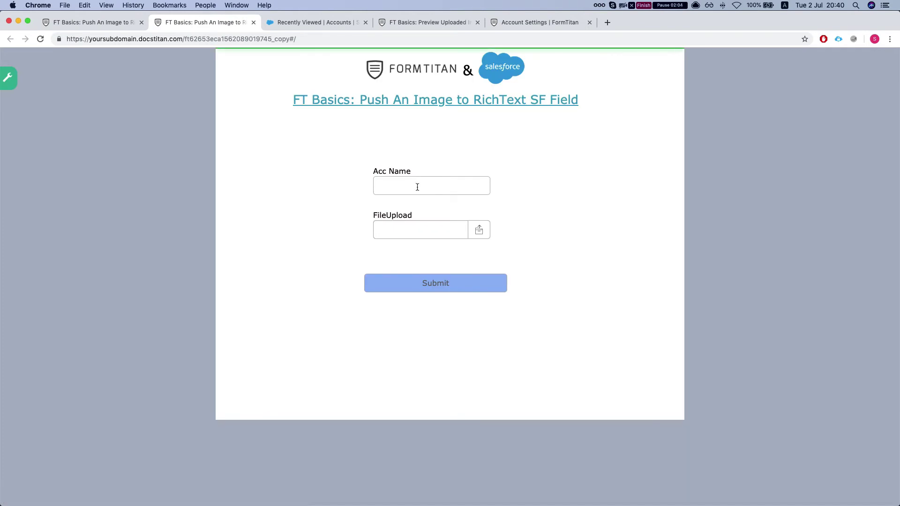
pyautogui.write('html richtext')
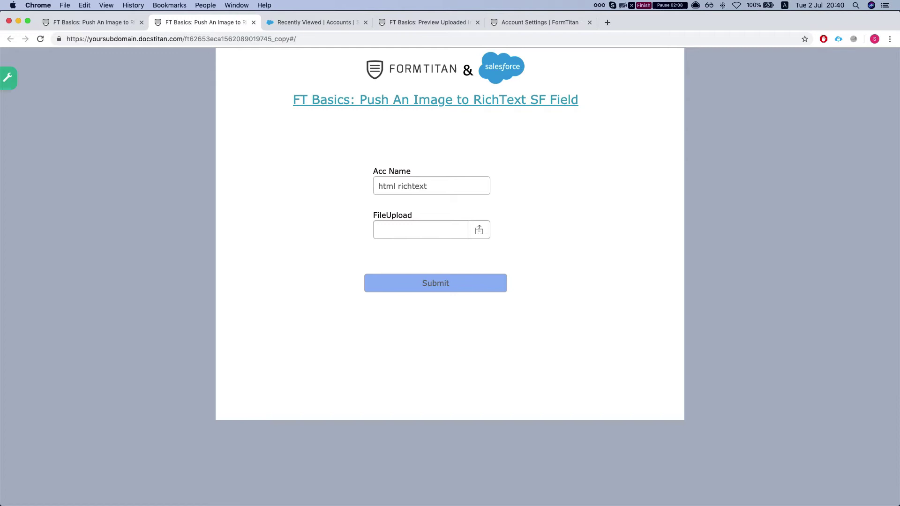
pyautogui.click(478, 229)
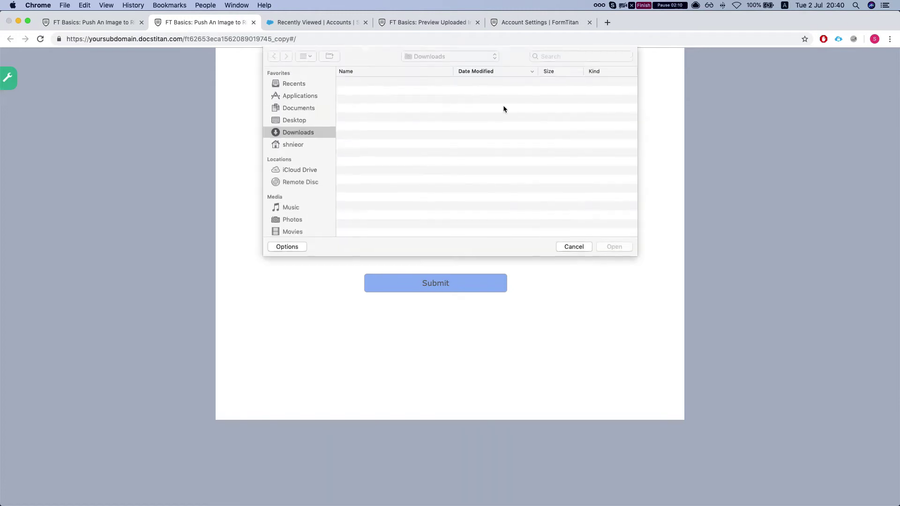
pyautogui.click(595, 56)
pyautogui.write('donke')
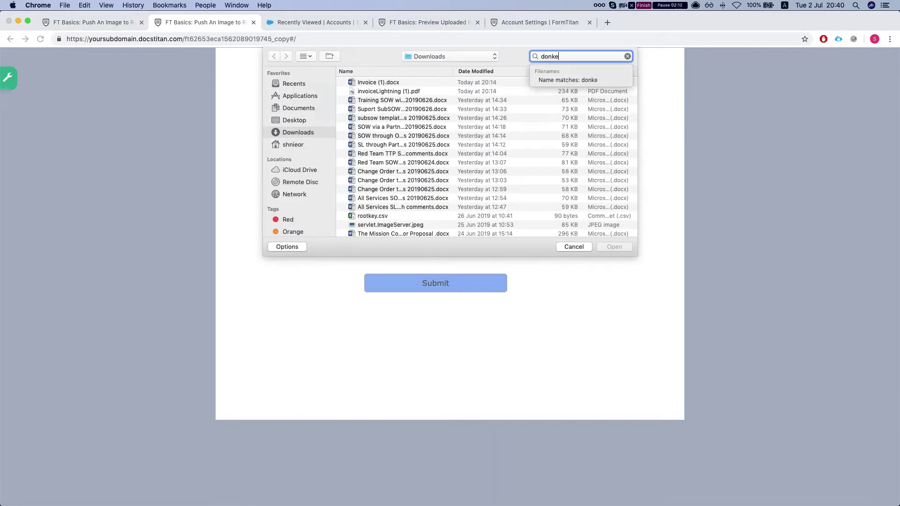
pyautogui.click(384, 127)
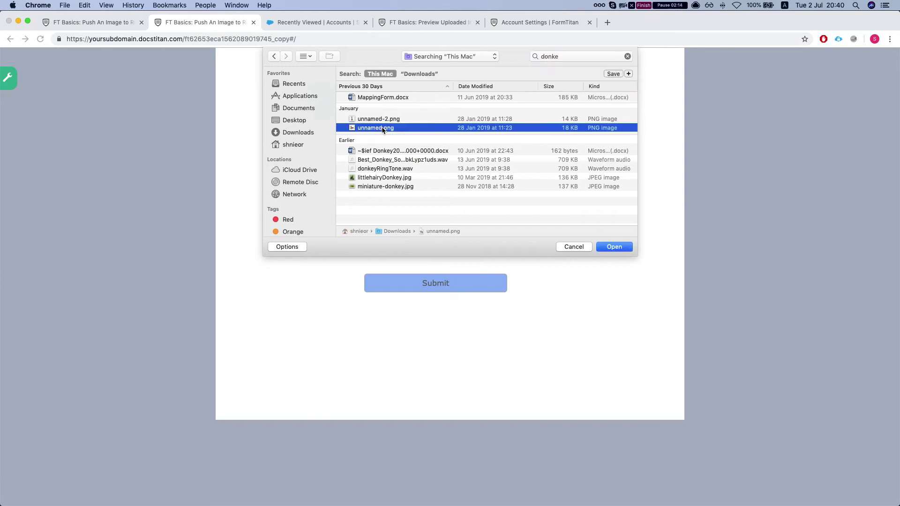
pyautogui.press('Return')
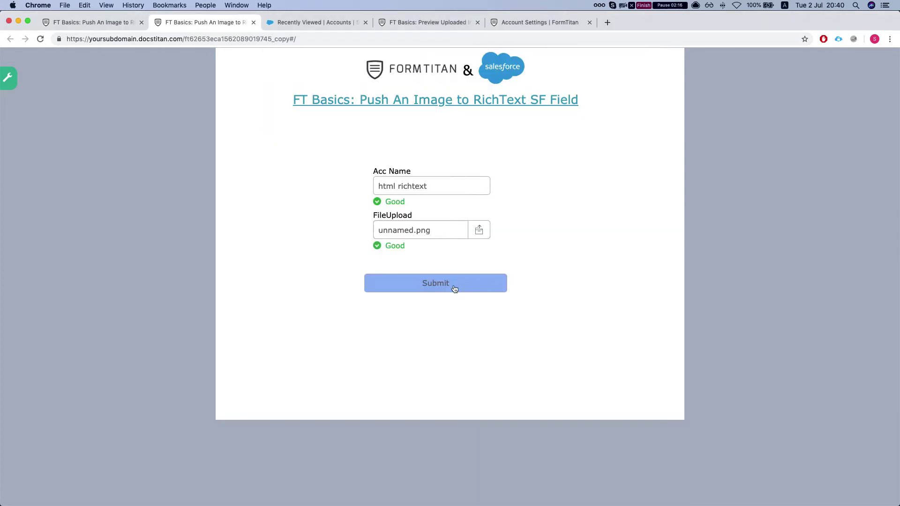
pyautogui.click(434, 292)
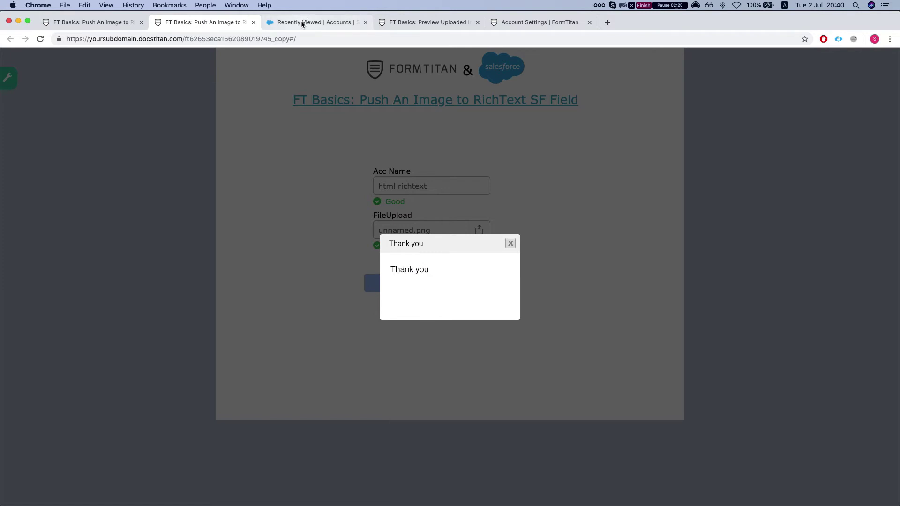
# Refresh the Salesforce Accounts list and open the html richtext account's details
pyautogui.click(302, 21)
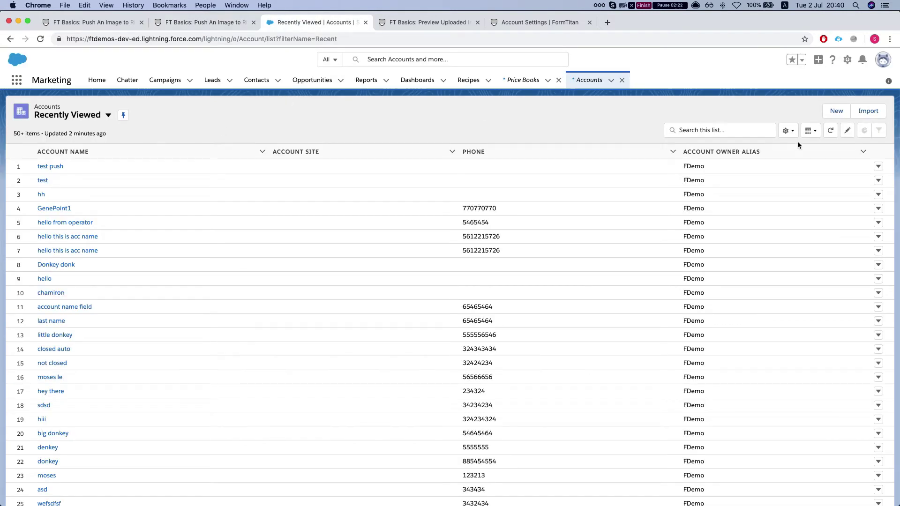
pyautogui.press('super+r')
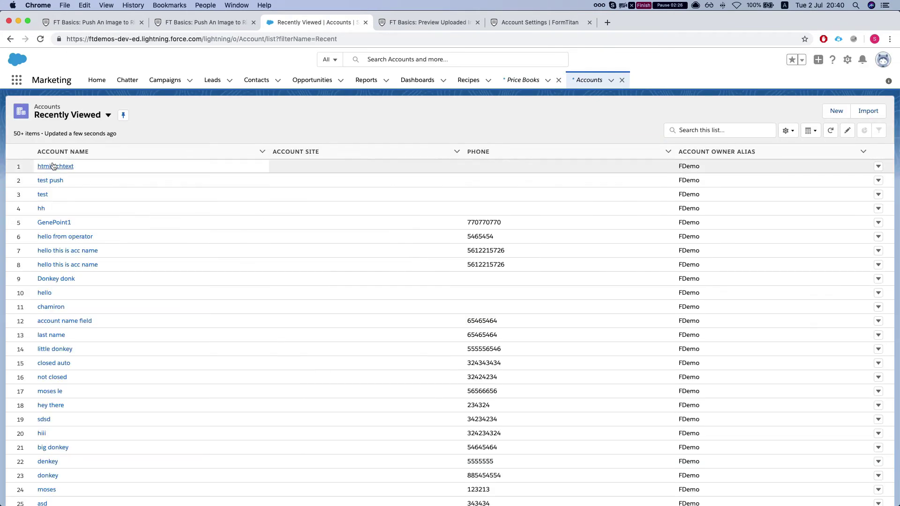
pyautogui.click(63, 167)
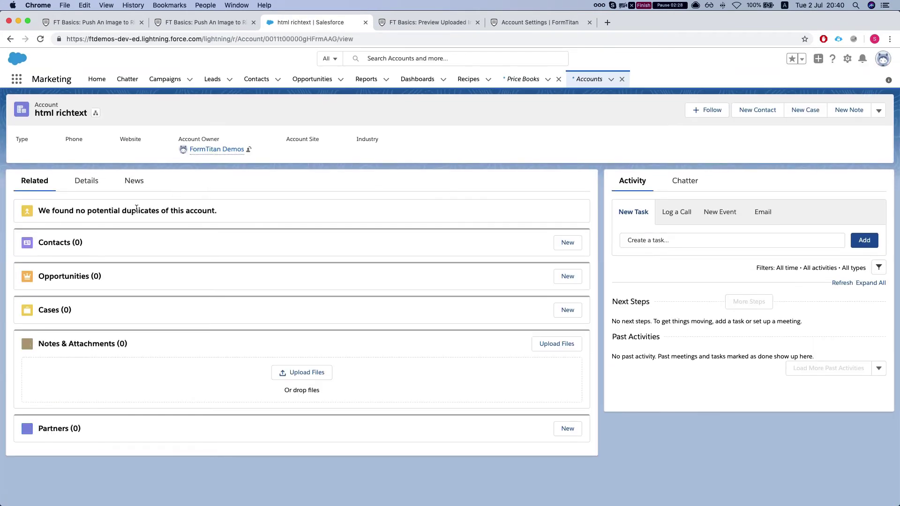
pyautogui.click(104, 188)
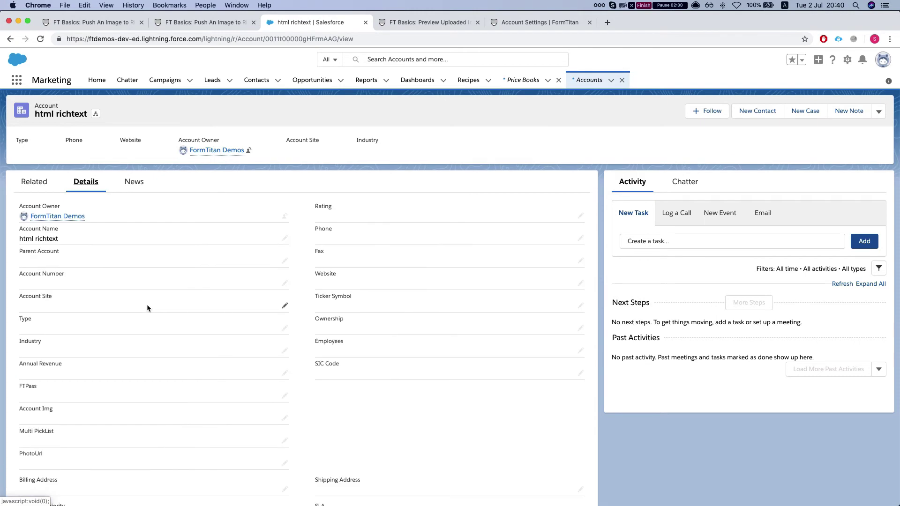
# Inspect the donkey image in the Rich Text field, then return to the form tab
pyautogui.scroll(-5, 147, 305)
pyautogui.scroll(-2, 147, 305)
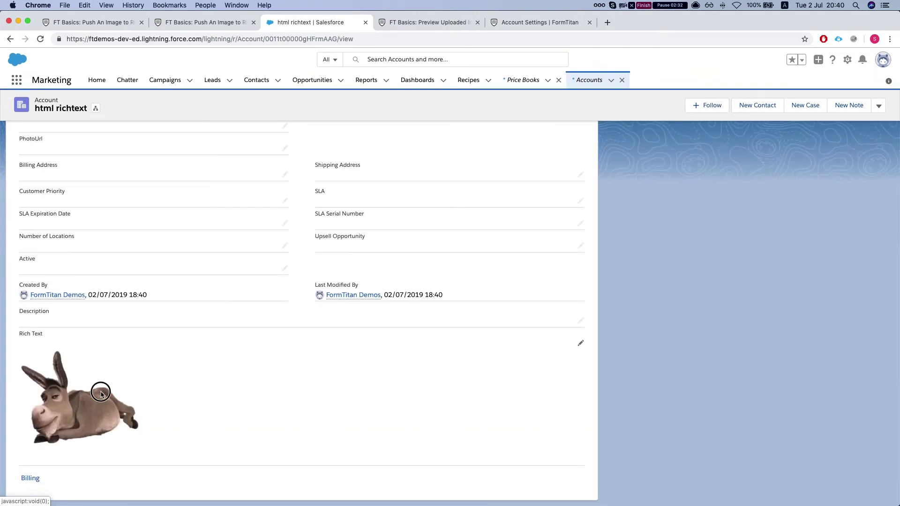
pyautogui.doubleClick(578, 401)
pyautogui.scroll(-2, 144, 363)
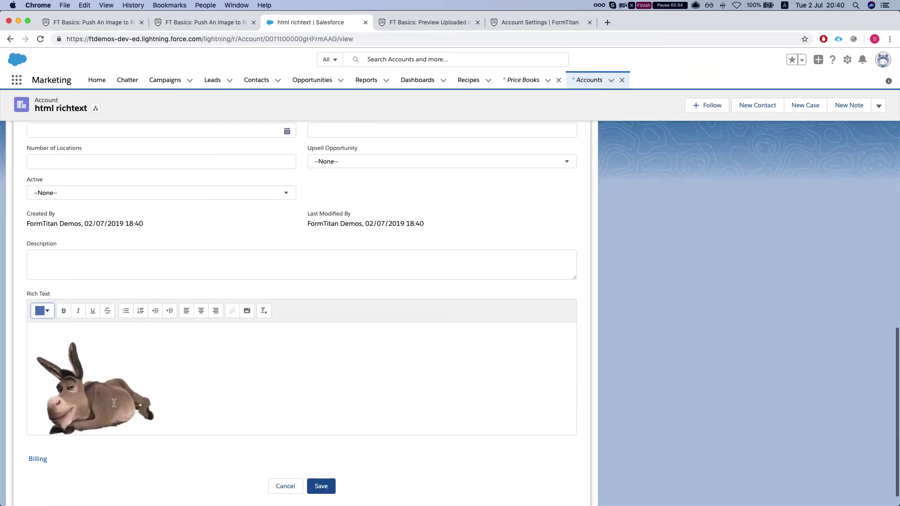
pyautogui.click(121, 403)
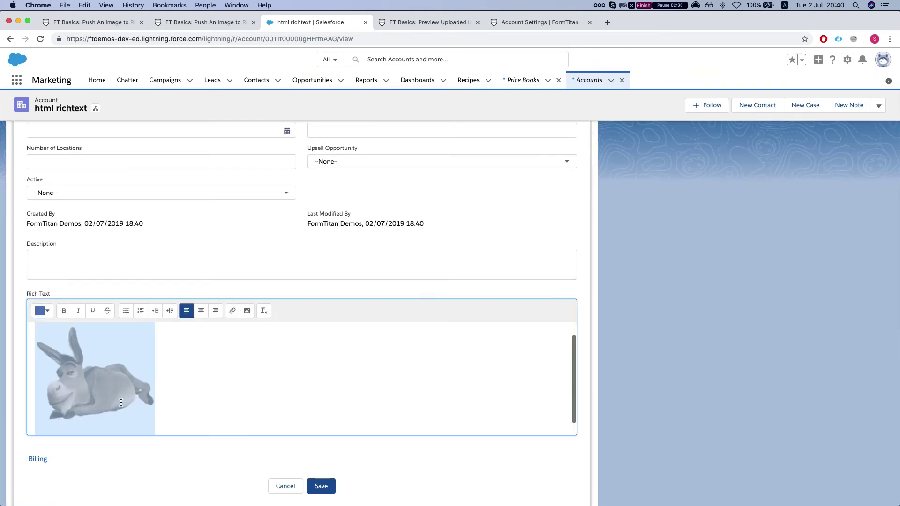
pyautogui.click(239, 358)
pyautogui.click(134, 361)
pyautogui.click(114, 357)
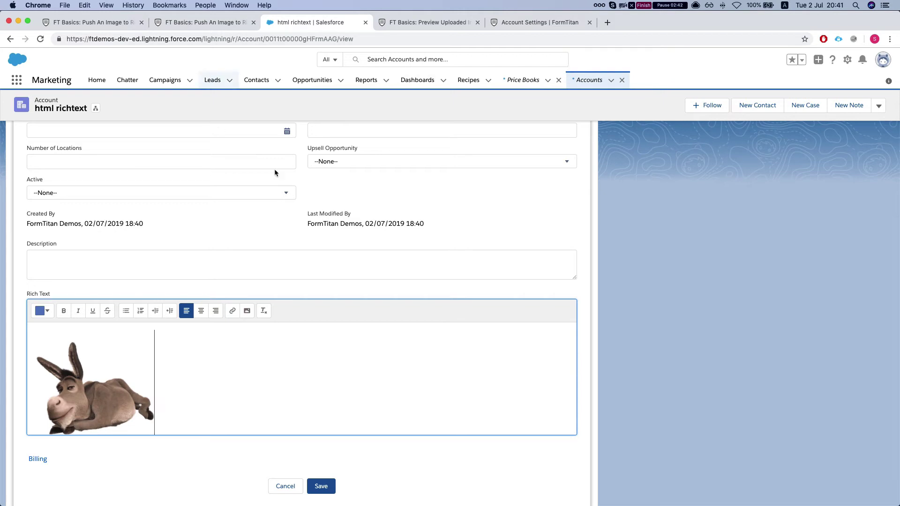
pyautogui.click(209, 24)
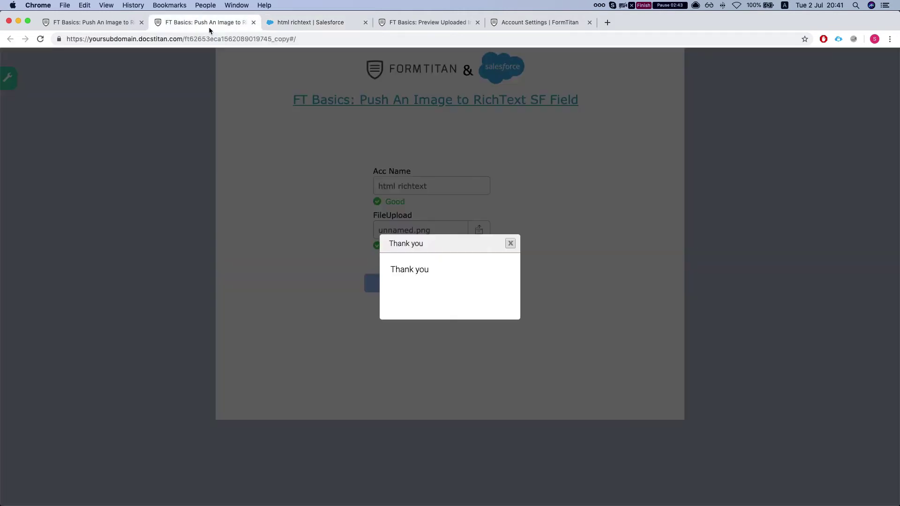
# Reopen the Account create action's Salesforce field mapping table
pyautogui.click(100, 25)
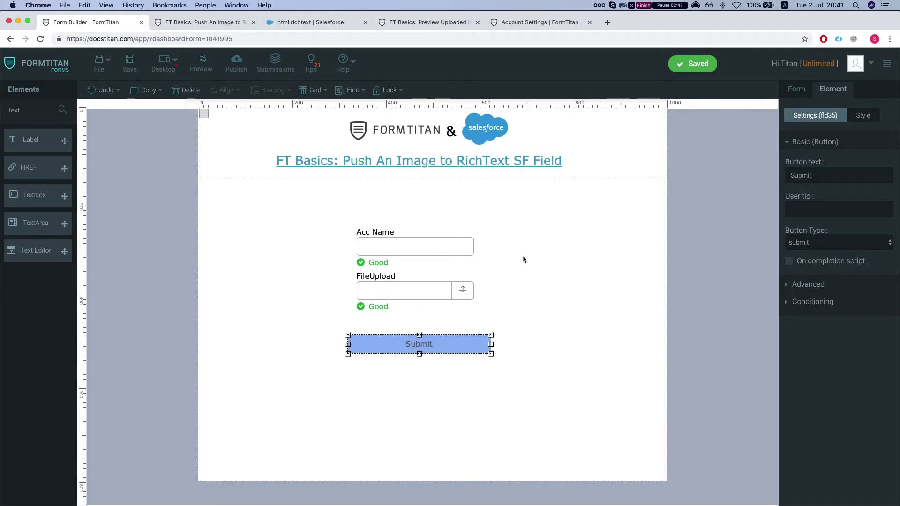
pyautogui.click(797, 89)
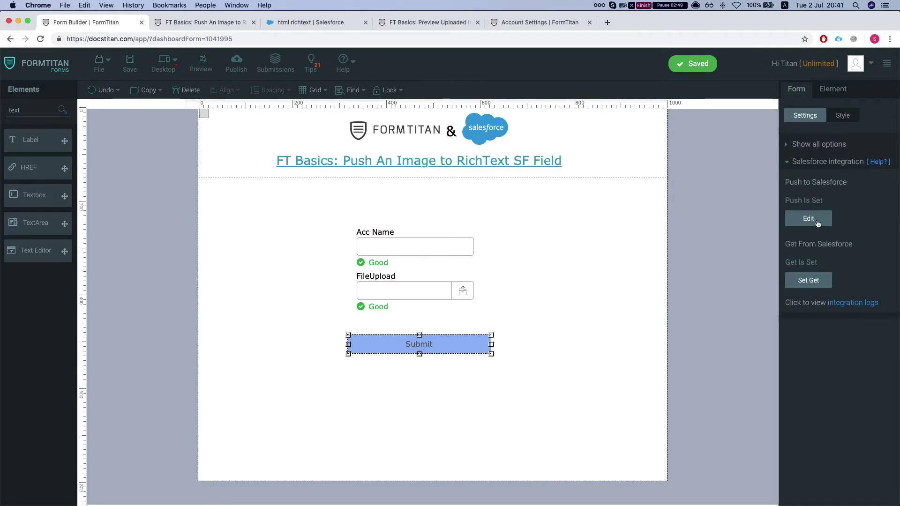
pyautogui.click(811, 242)
pyautogui.click(578, 196)
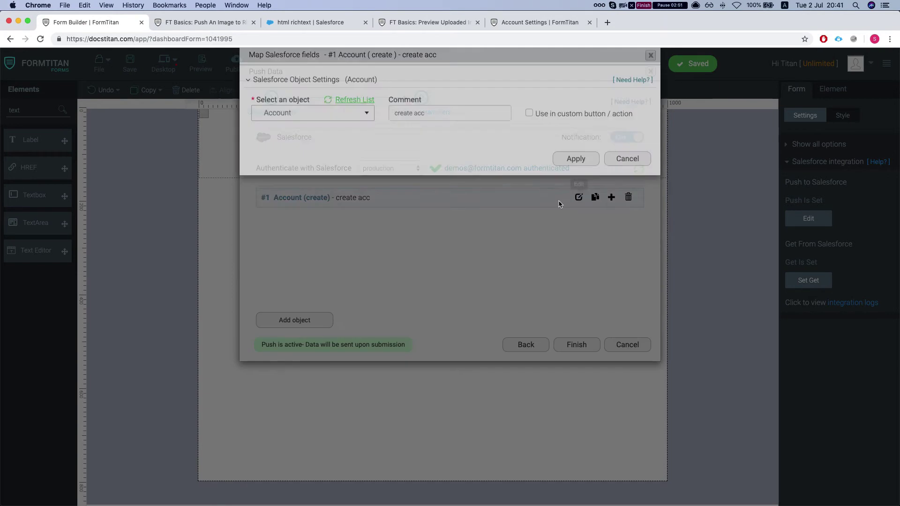
pyautogui.click(290, 190)
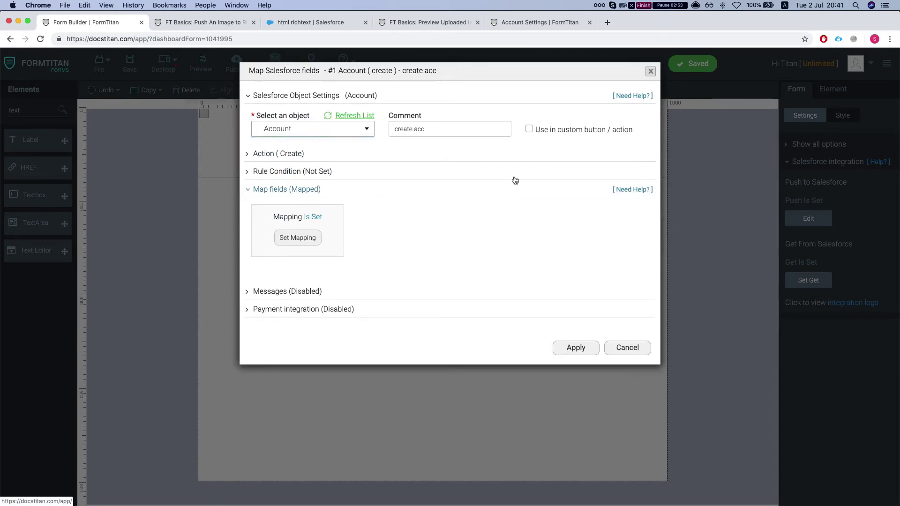
pyautogui.click(291, 237)
# Map Rich Text to FileUpload As Base64, apply the mapping, and save
pyautogui.click(701, 122)
pyautogui.click(684, 146)
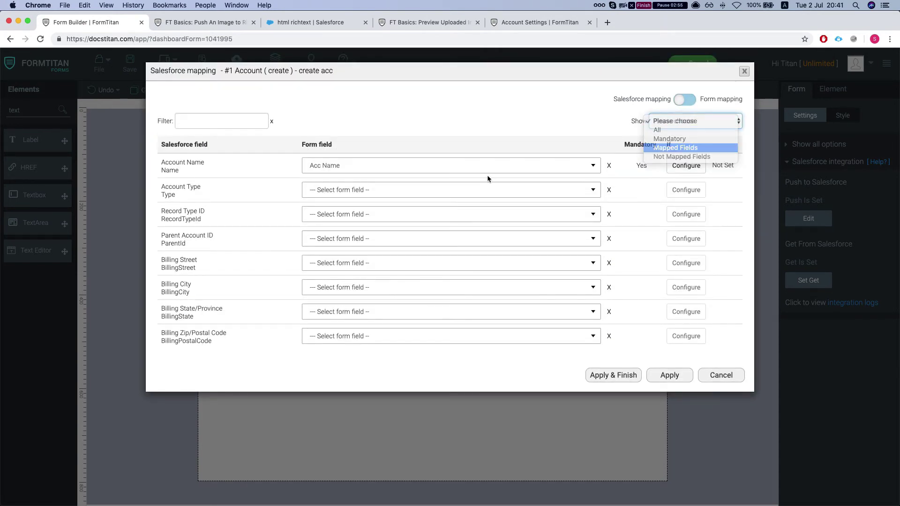
pyautogui.click(351, 189)
pyautogui.scroll(-1, 361, 295)
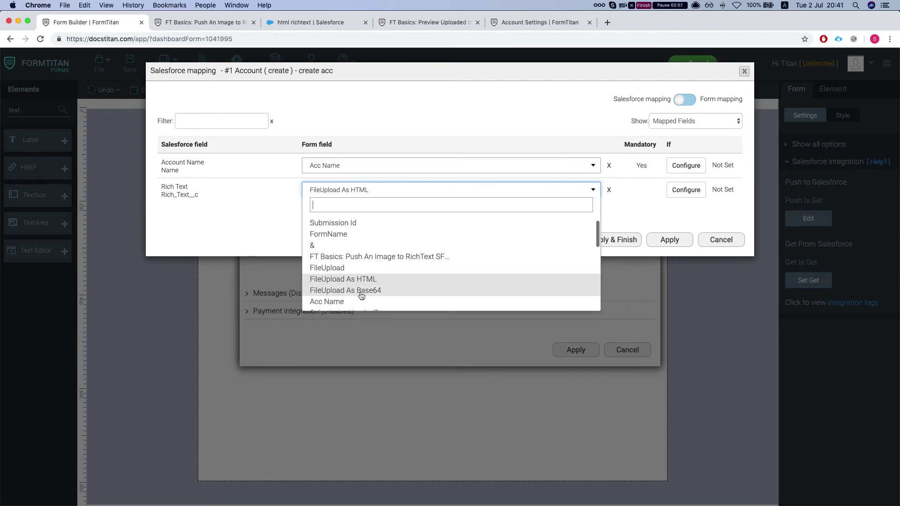
pyautogui.click(365, 290)
pyautogui.click(624, 240)
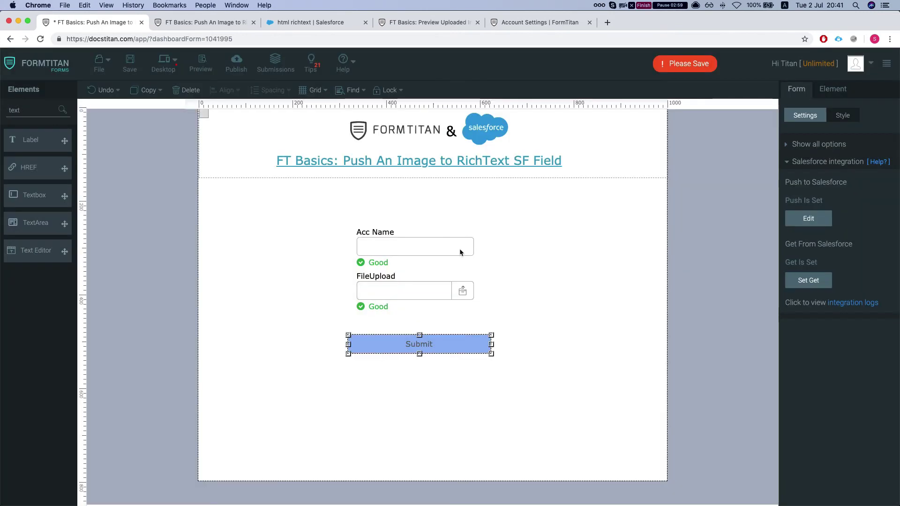
pyautogui.press('super+s')
# Select and deselect the form fields, save again, and open the live form
pyautogui.click(482, 227)
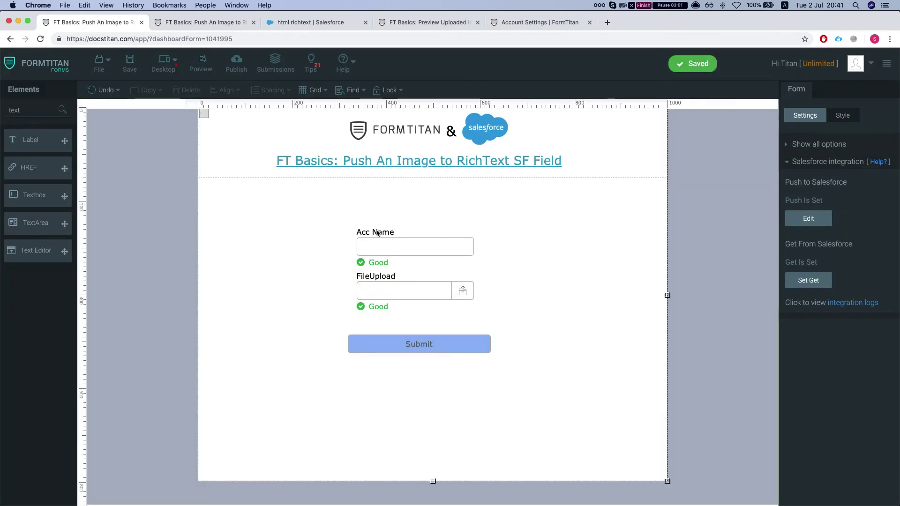
pyautogui.click(410, 292)
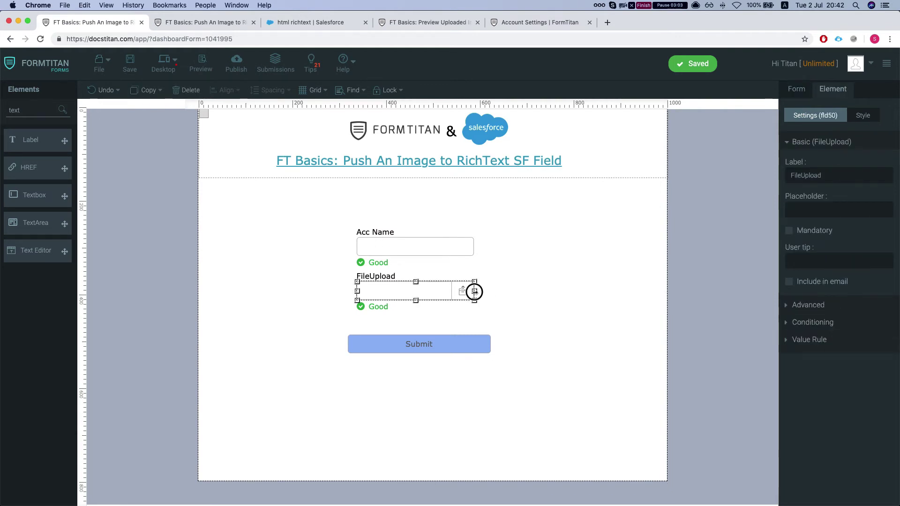
pyautogui.moveTo(474, 291); pyautogui.dragTo(475, 291)
pyautogui.click(512, 257)
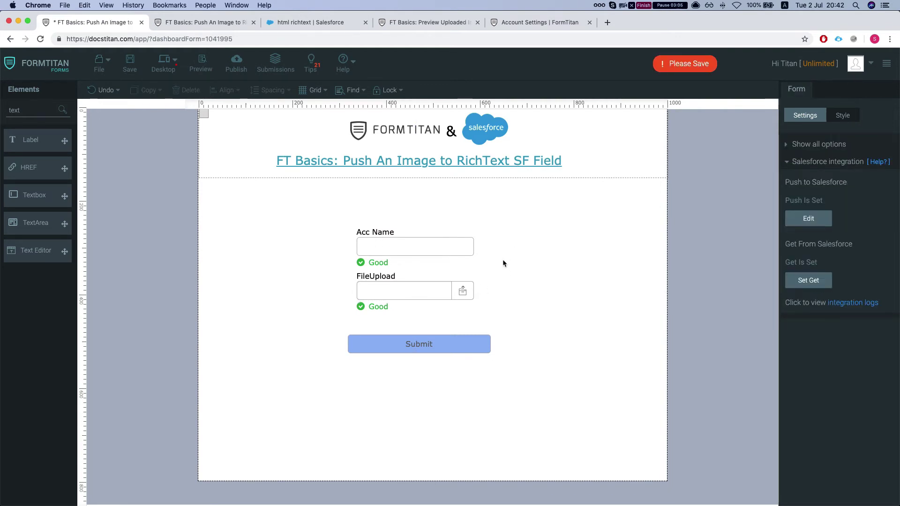
pyautogui.press('super+s')
pyautogui.click(207, 22)
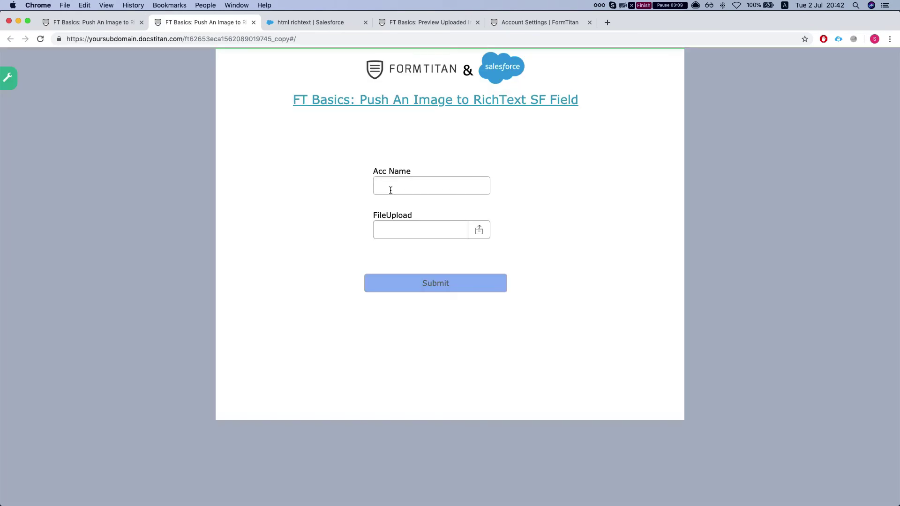
# Enter 'base64 richText' as Acc Name, attach unnamed-2.png, and submit the form
pyautogui.click(390, 190)
pyautogui.write('base64 richText')
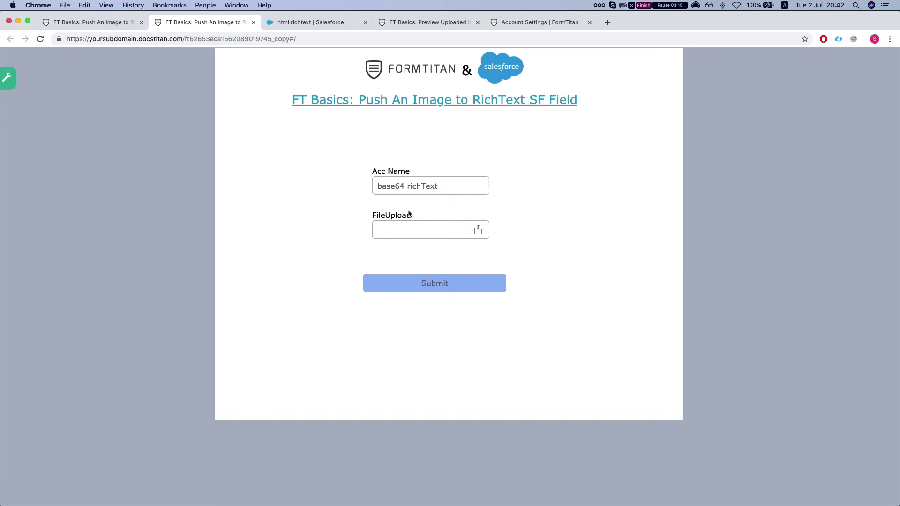
pyautogui.click(477, 229)
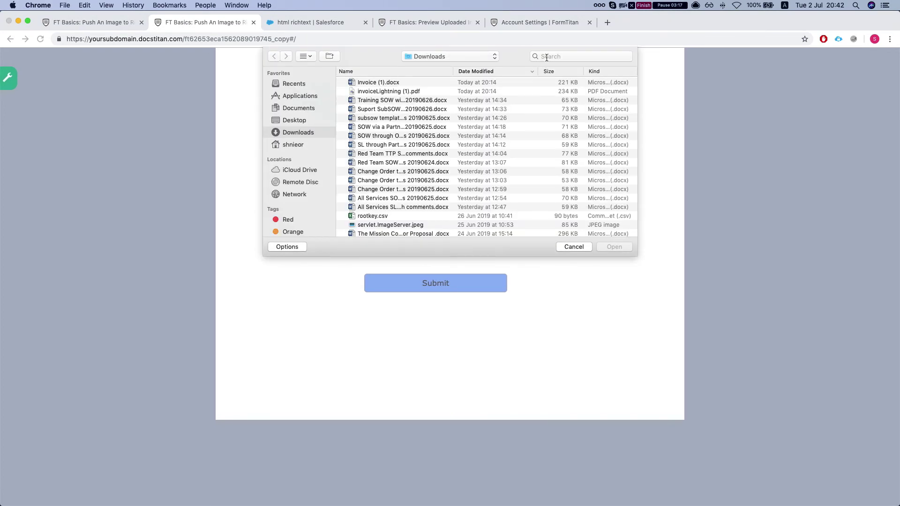
pyautogui.click(581, 56)
pyautogui.write('donke')
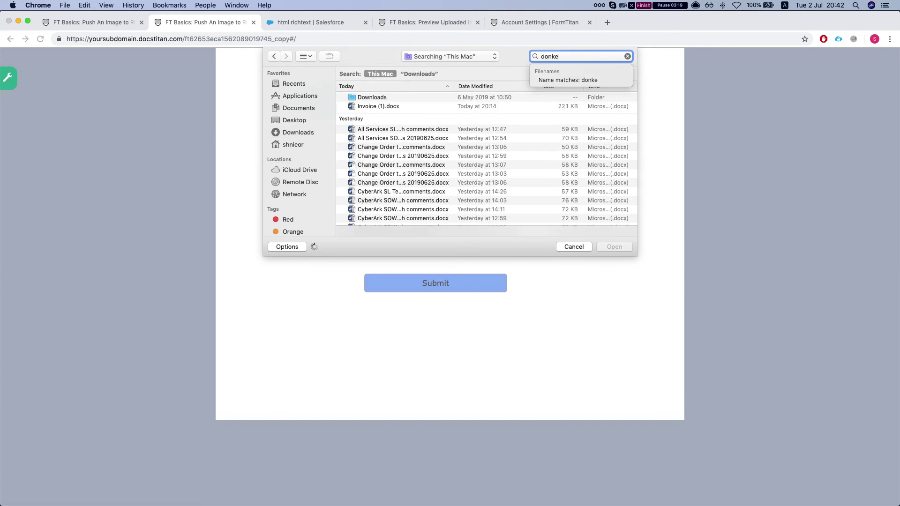
pyautogui.click(387, 121)
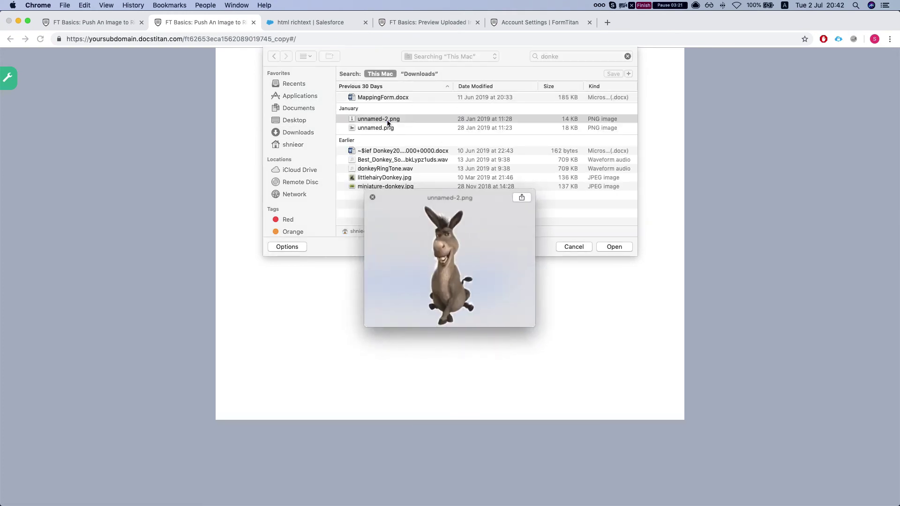
pyautogui.click(605, 246)
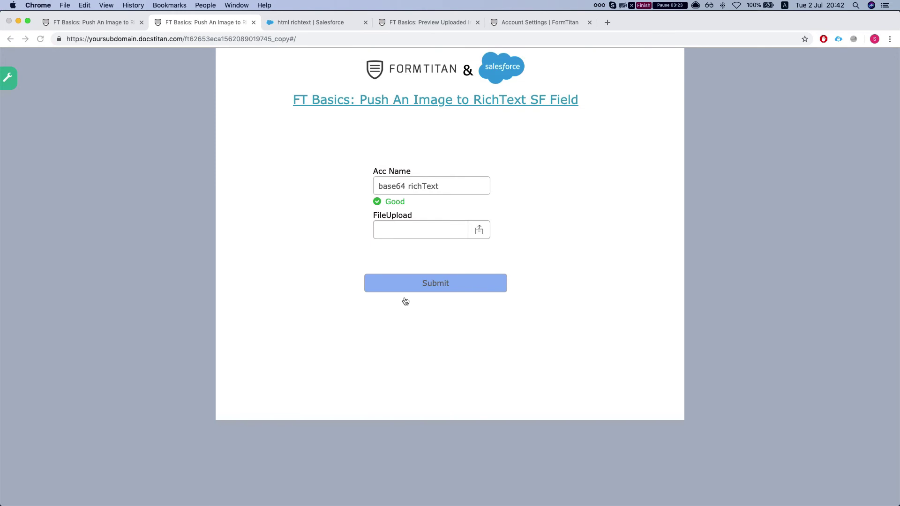
pyautogui.click(422, 289)
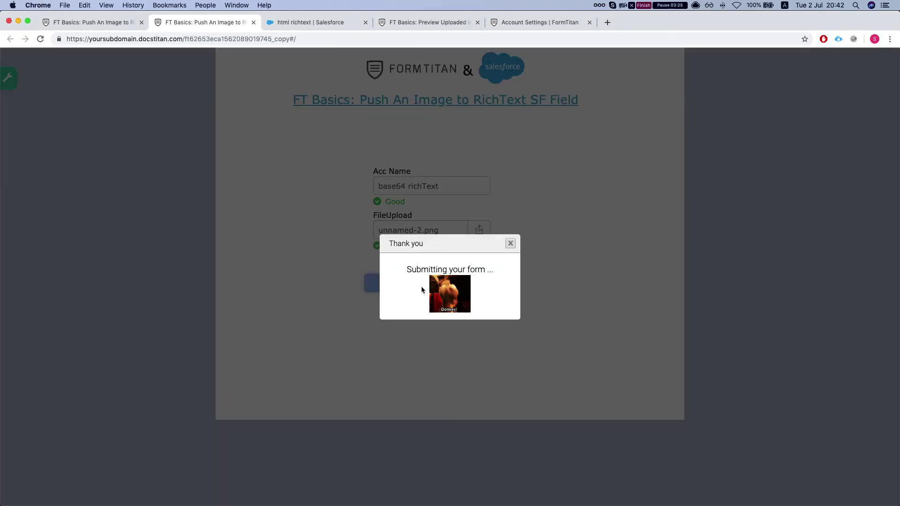
# Open the base64 richText account's details from the Salesforce Accounts list
pyautogui.click(291, 22)
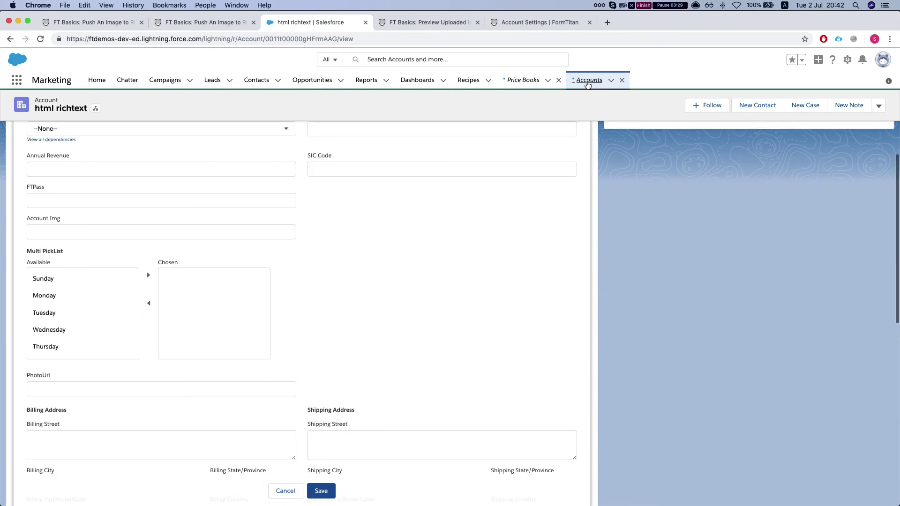
pyautogui.click(589, 80)
pyautogui.click(62, 167)
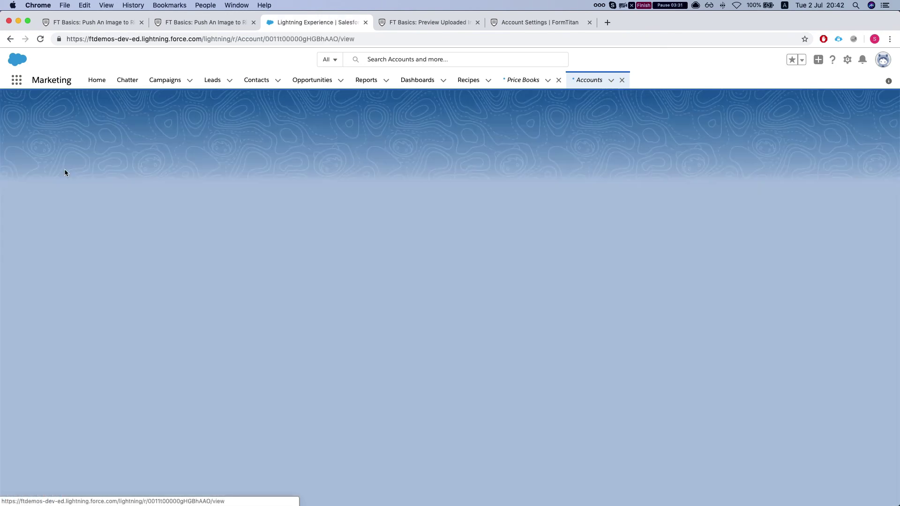
pyautogui.click(86, 181)
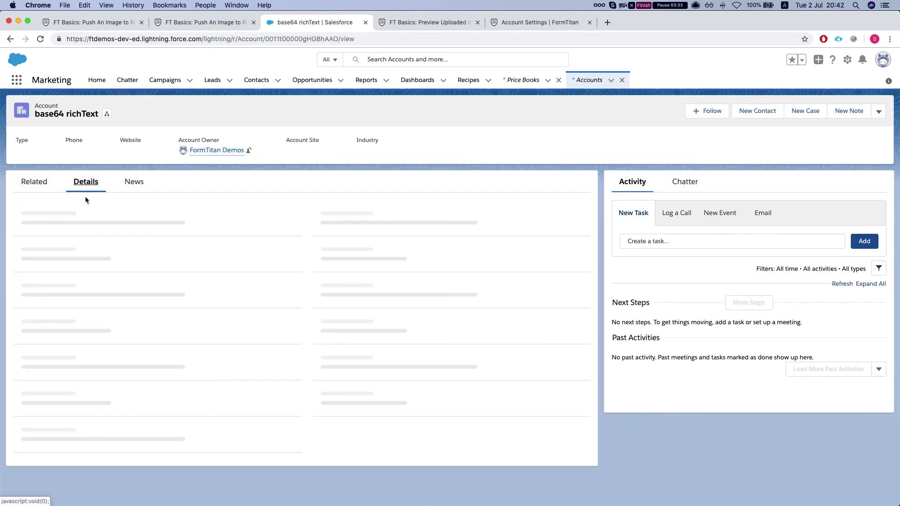
pyautogui.scroll(-10, 130, 349)
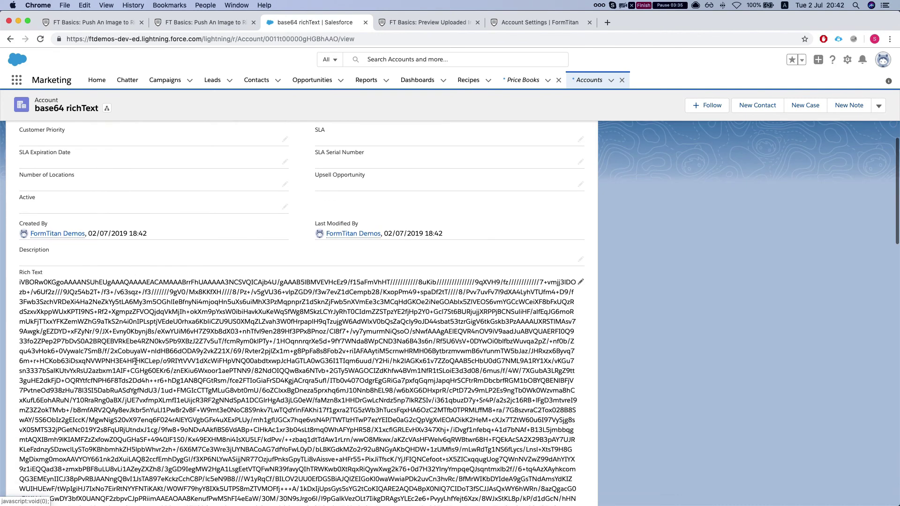
# Select and scroll through the raw Base64 text stored in the Rich Text field
pyautogui.tripleClick(108, 298)
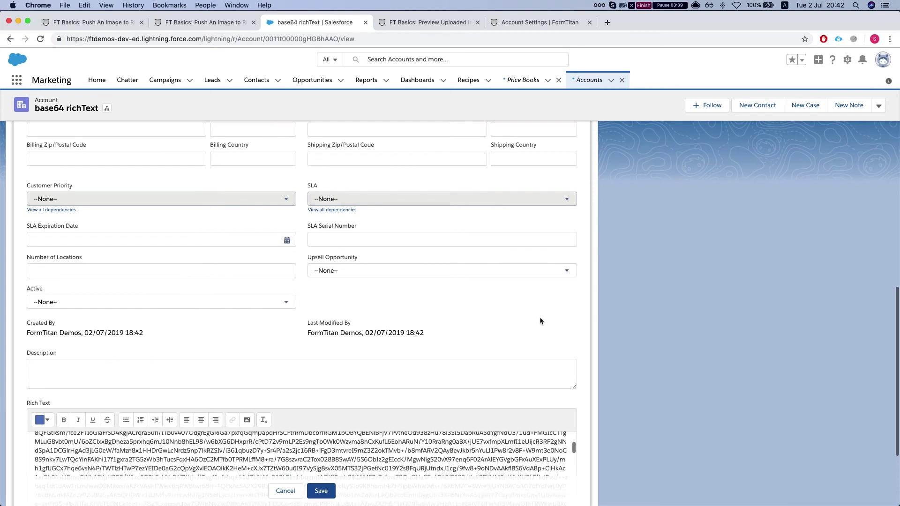
pyautogui.scroll(-2, 539, 317)
pyautogui.scroll(-3, 467, 366)
pyautogui.scroll(-5, 467, 367)
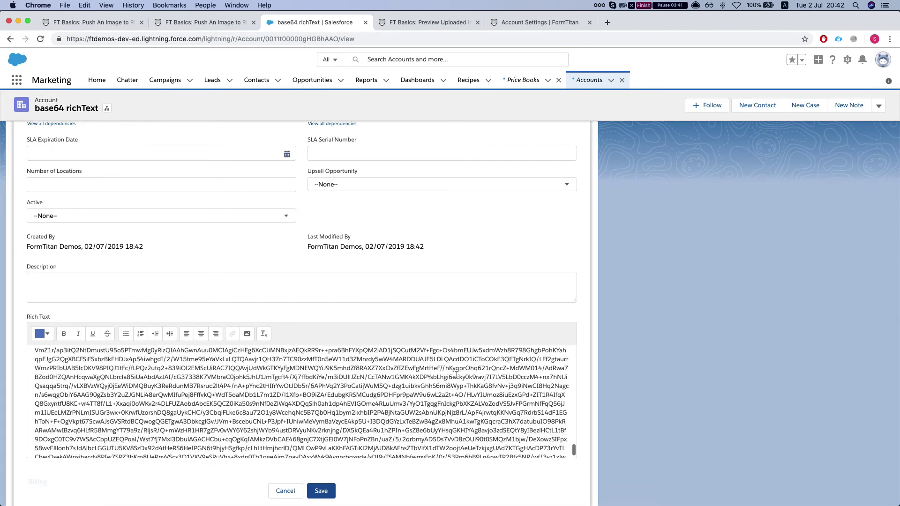
pyautogui.scroll(-3, 162, 390)
pyautogui.click(161, 390)
pyautogui.moveTo(126, 402); pyautogui.dragTo(40, 302)
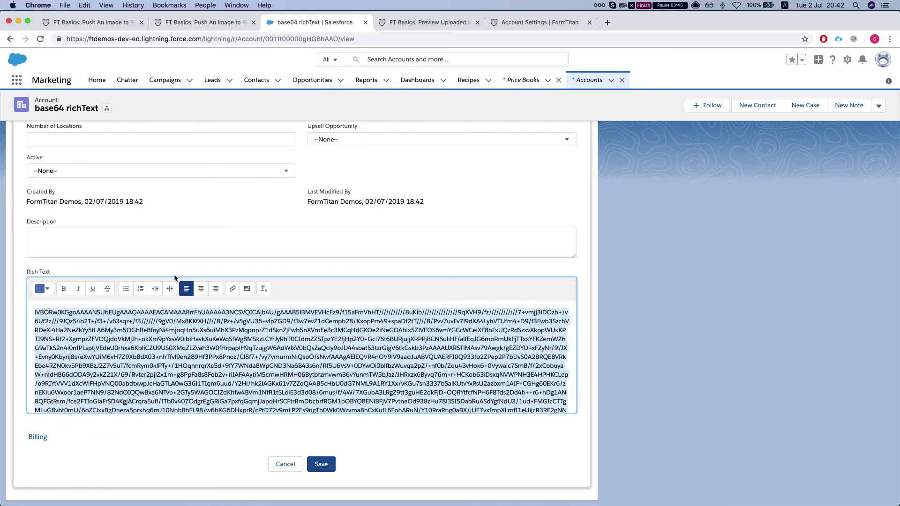
pyautogui.scroll(-3, 155, 347)
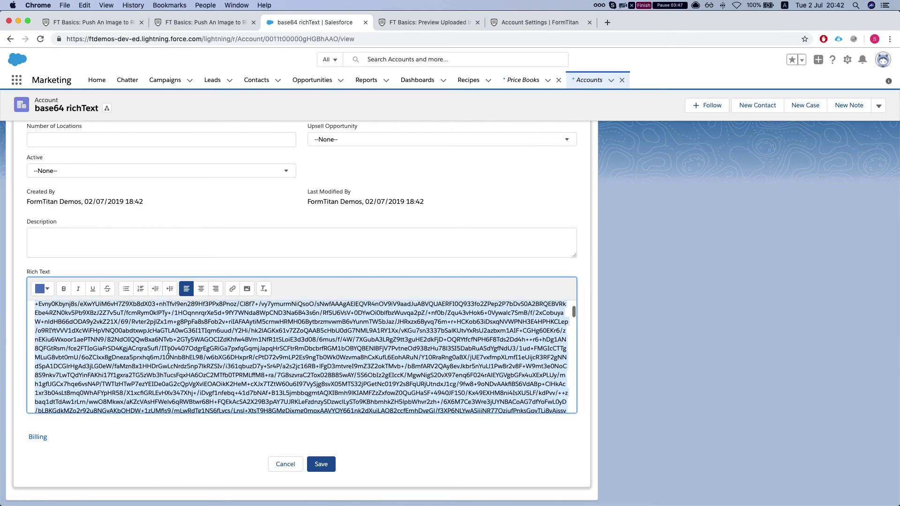
pyautogui.scroll(3, 167, 351)
pyautogui.scroll(-5, 166, 352)
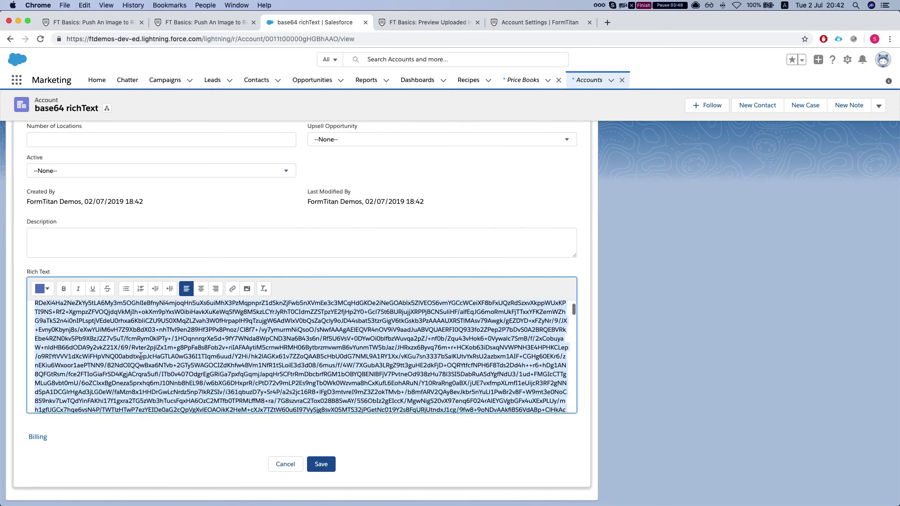
pyautogui.scroll(5, 126, 357)
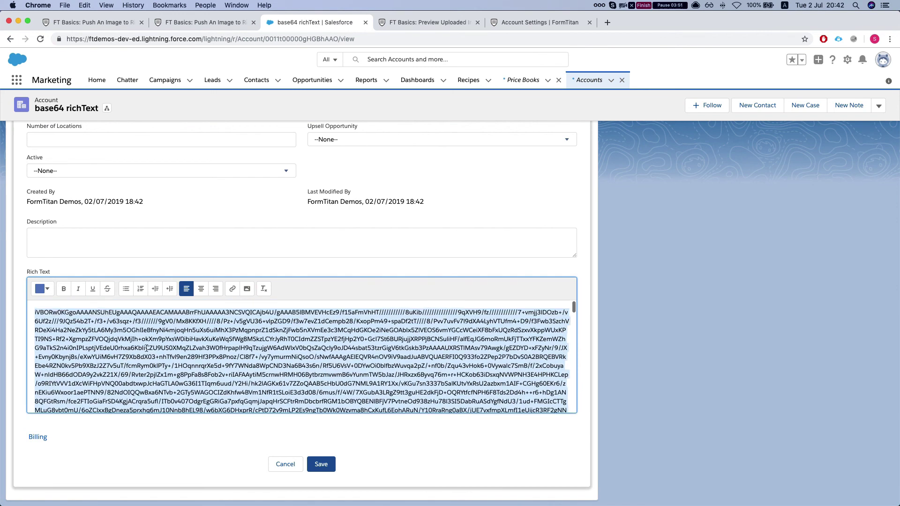
pyautogui.scroll(-5, 134, 352)
pyautogui.scroll(-5, 134, 353)
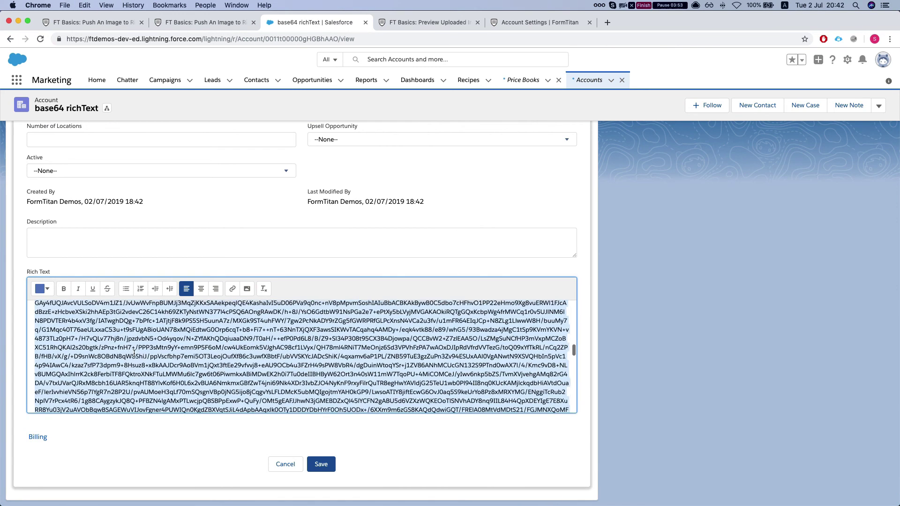
pyautogui.scroll(-5, 134, 355)
pyautogui.scroll(-5, 134, 357)
pyautogui.scroll(-5, 134, 356)
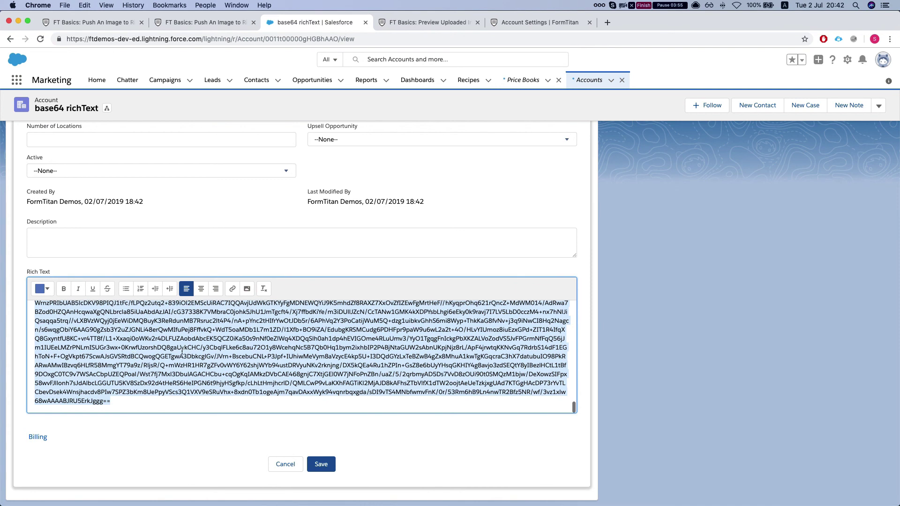
pyautogui.scroll(5, 182, 352)
pyautogui.scroll(10, 280, 347)
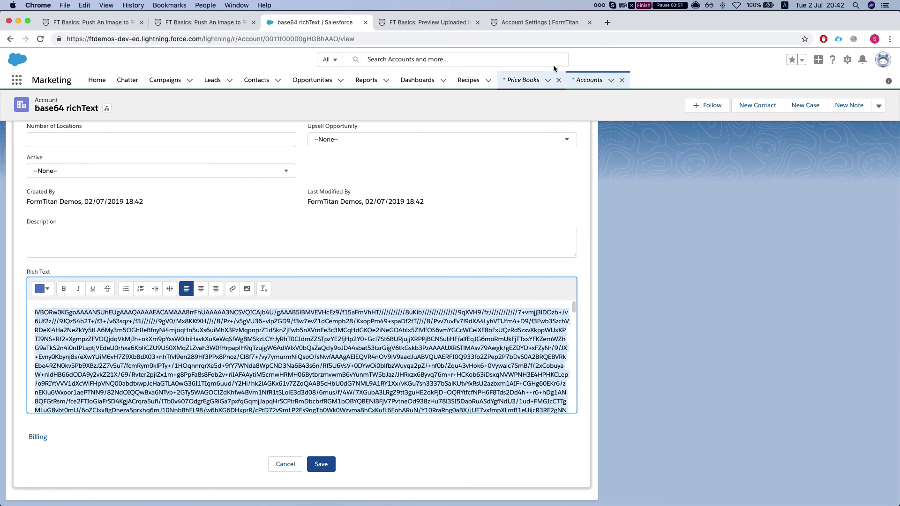